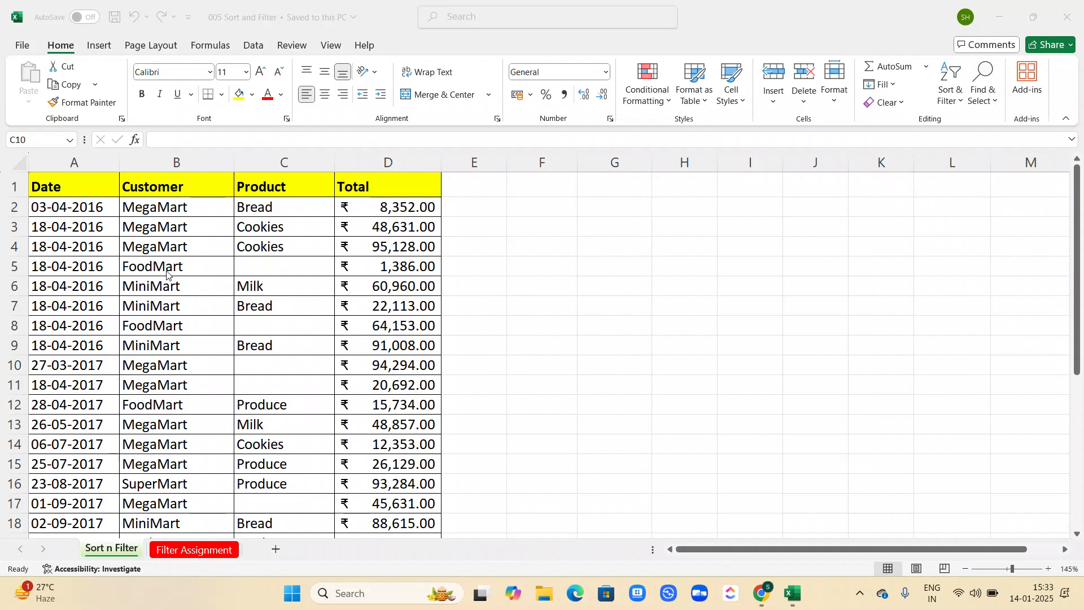
# Step: Try to sort the data A to Z from the header row, expanding the selection, and undo that sort
pyautogui.click(7, 190)
pyautogui.click(5, 190)
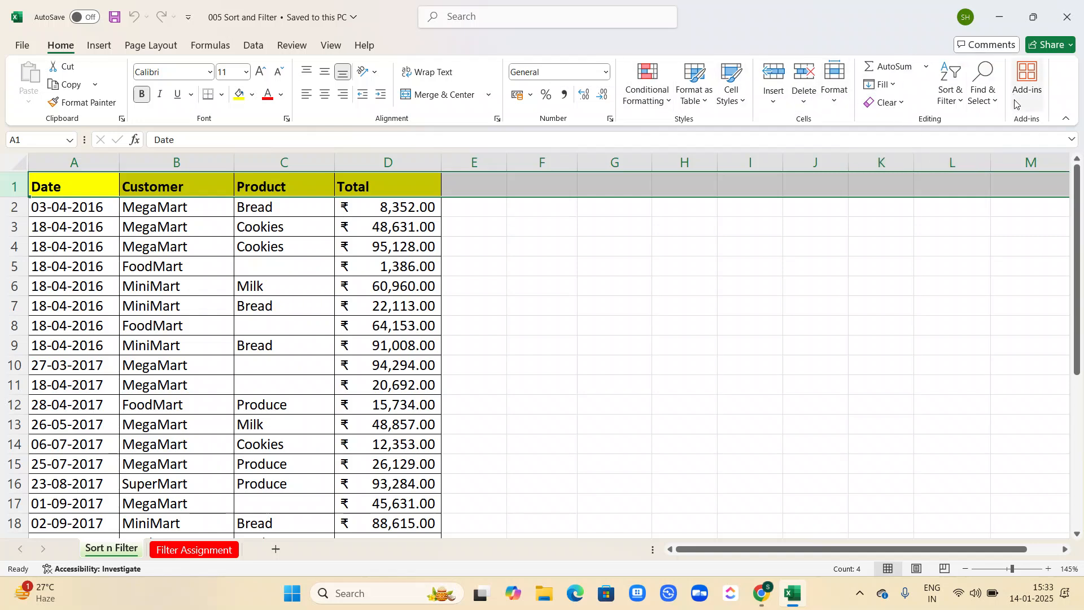
pyautogui.click(957, 96)
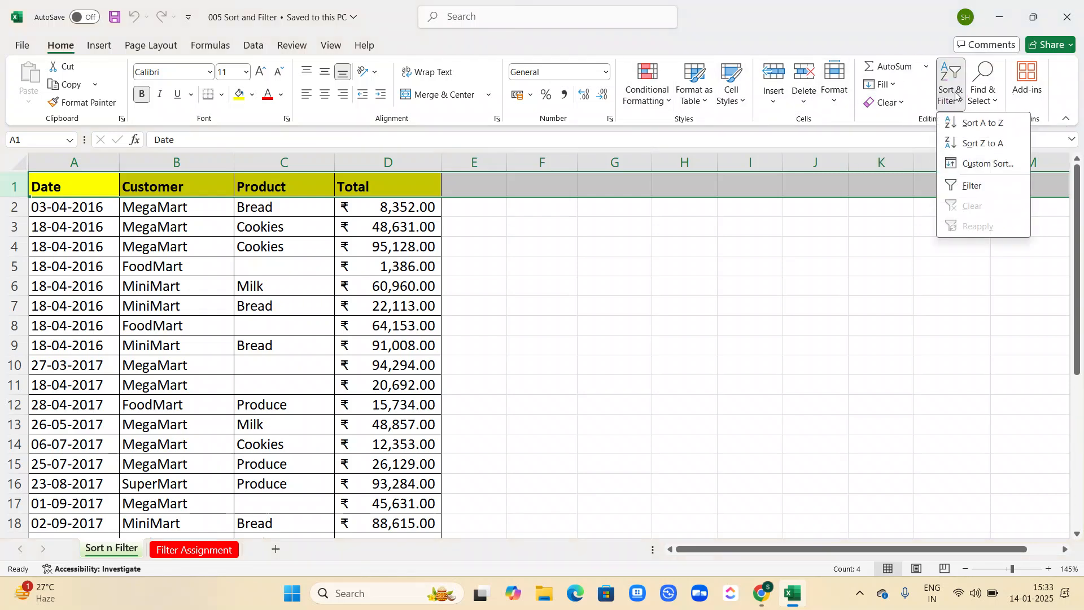
pyautogui.click(969, 125)
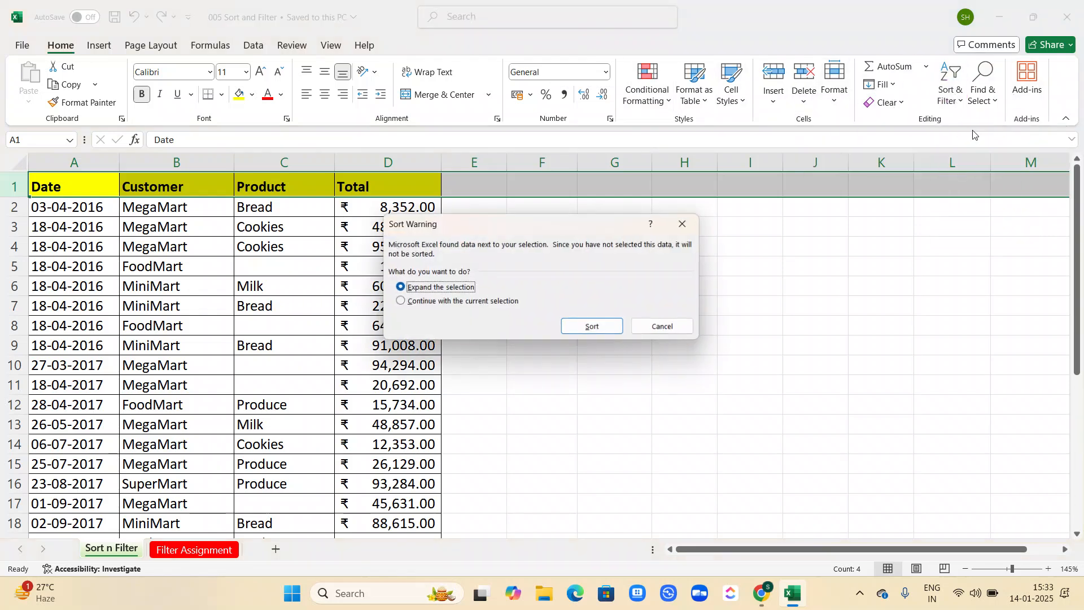
pyautogui.click(586, 332)
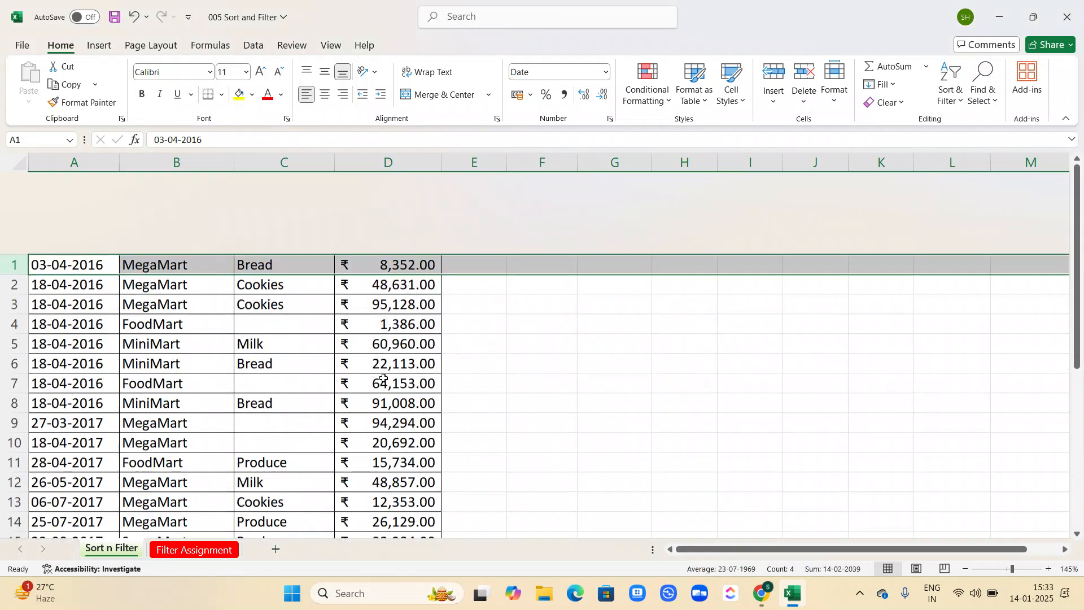
pyautogui.hotkey('ctrl', 'z')
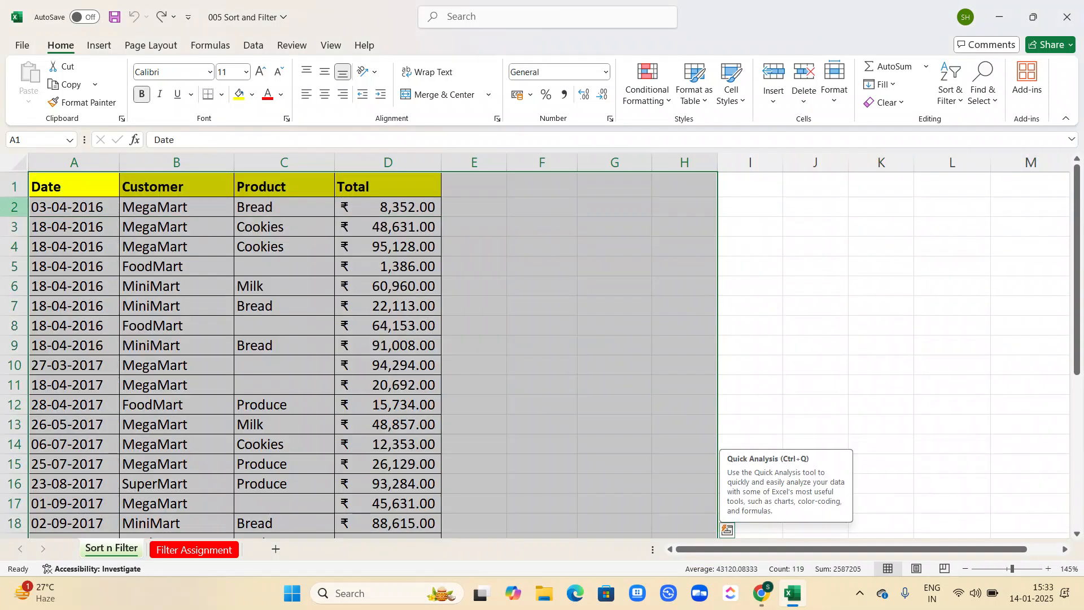
# Step: Add filters to the header row and sort the data by the Date column from oldest to newest
pyautogui.click(14, 186)
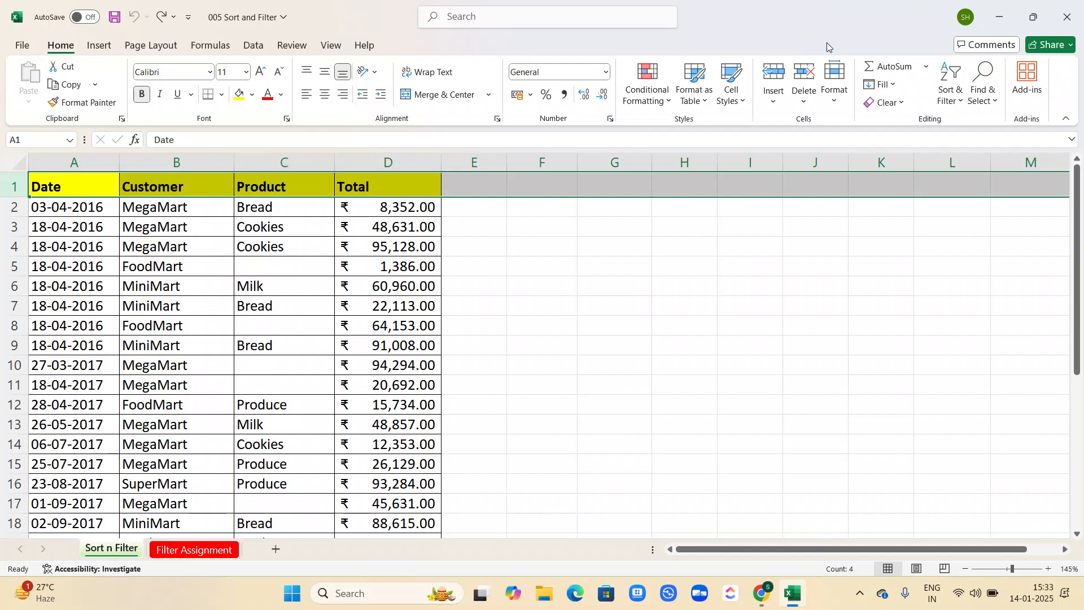
pyautogui.click(949, 93)
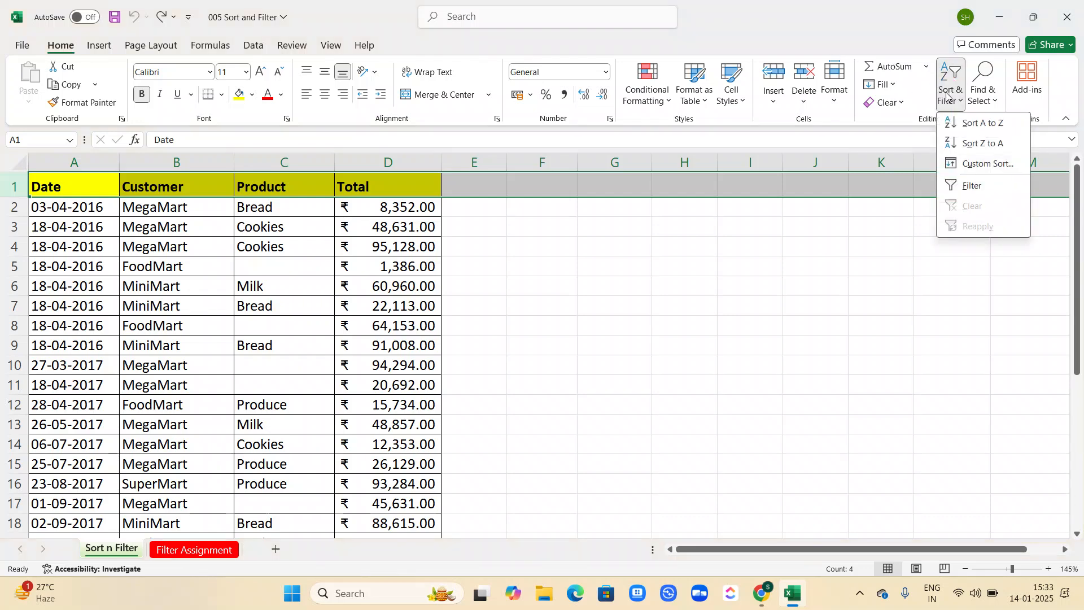
pyautogui.click(963, 184)
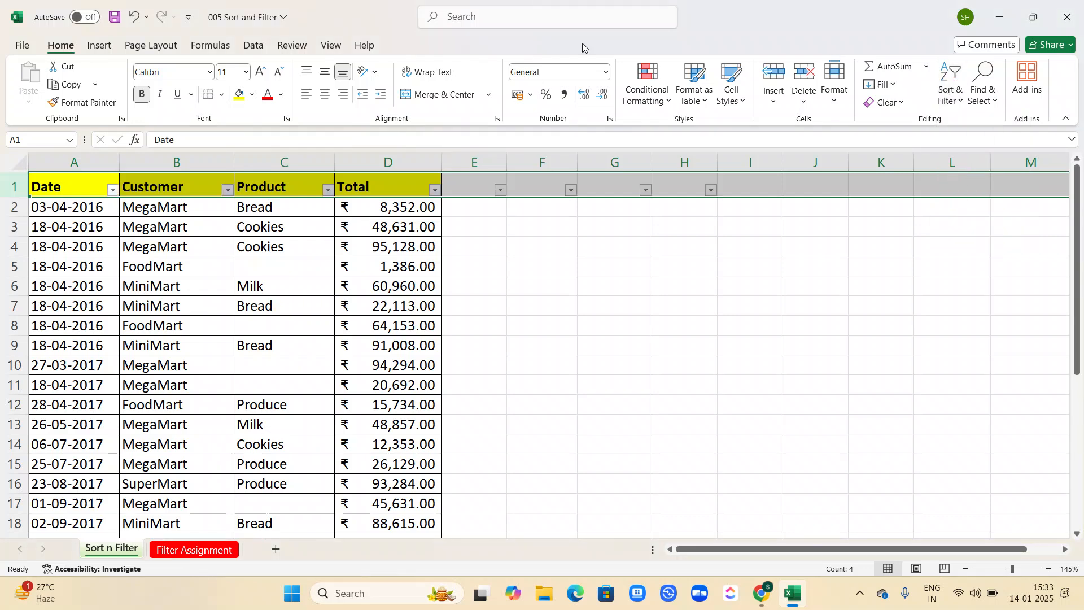
pyautogui.click(113, 190)
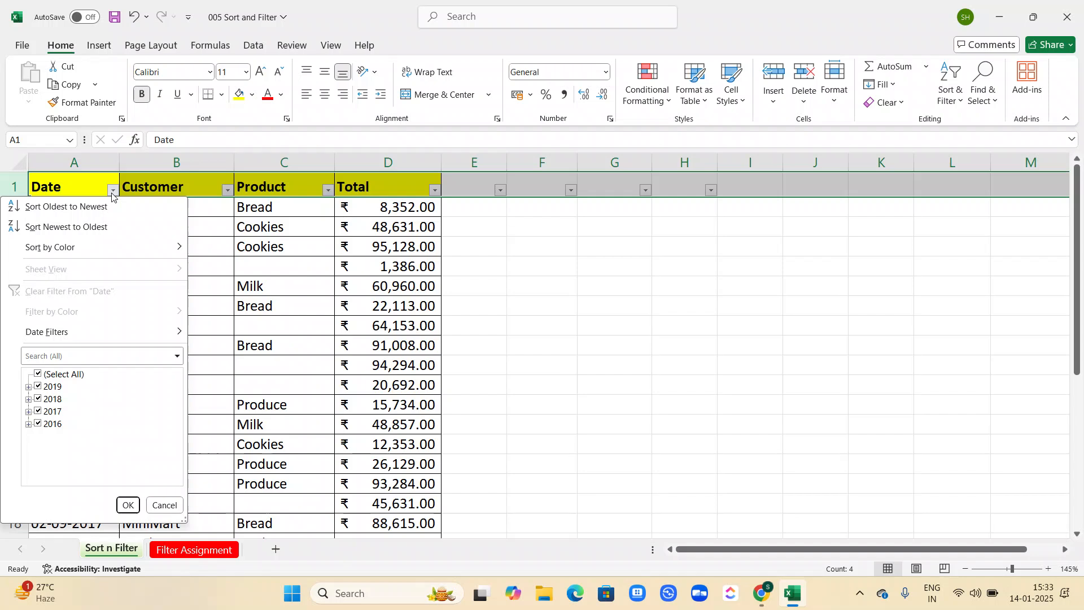
pyautogui.click(69, 209)
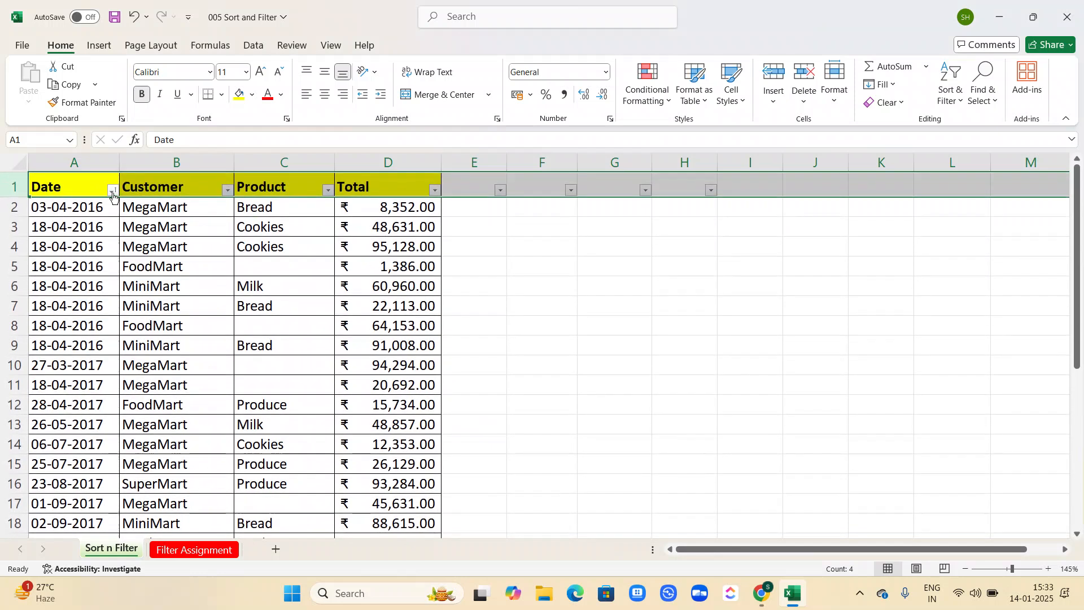
# Step: Sort the data by the Customer column A to Z, followed by the Product column A to Z
pyautogui.click(227, 191)
pyautogui.click(140, 214)
pyautogui.click(328, 191)
pyautogui.click(270, 215)
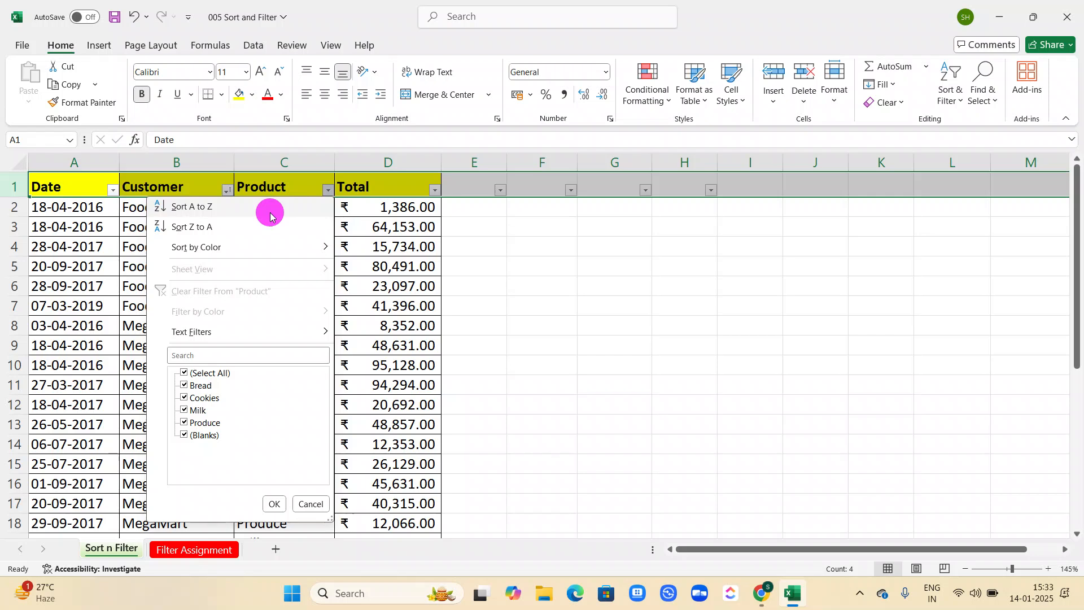
# Step: Try sorting the data by the Total column from smallest to largest, and undo that sort
pyautogui.click(436, 191)
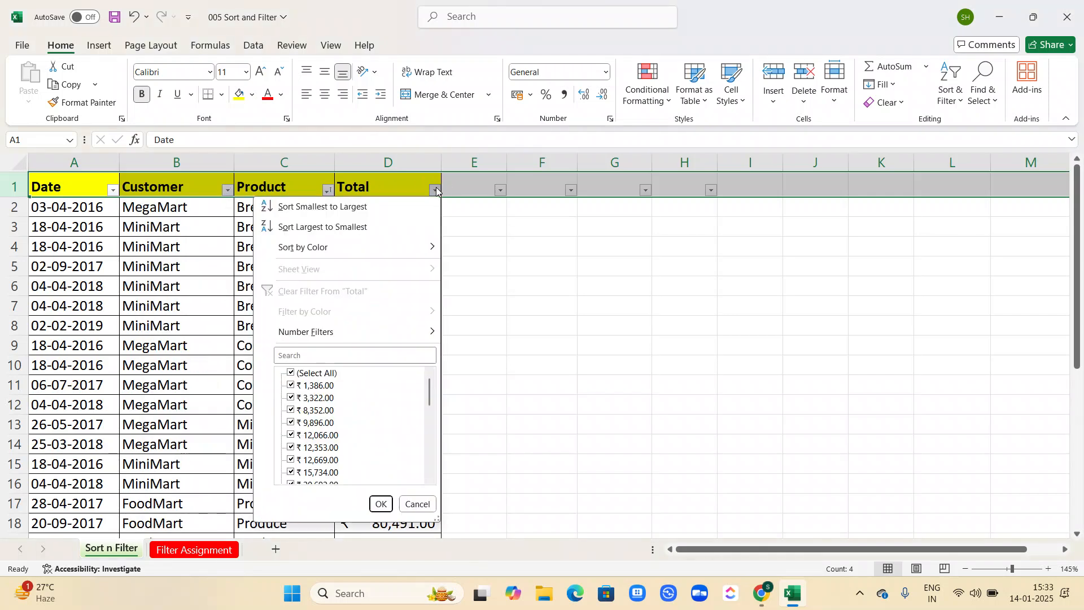
pyautogui.click(368, 205)
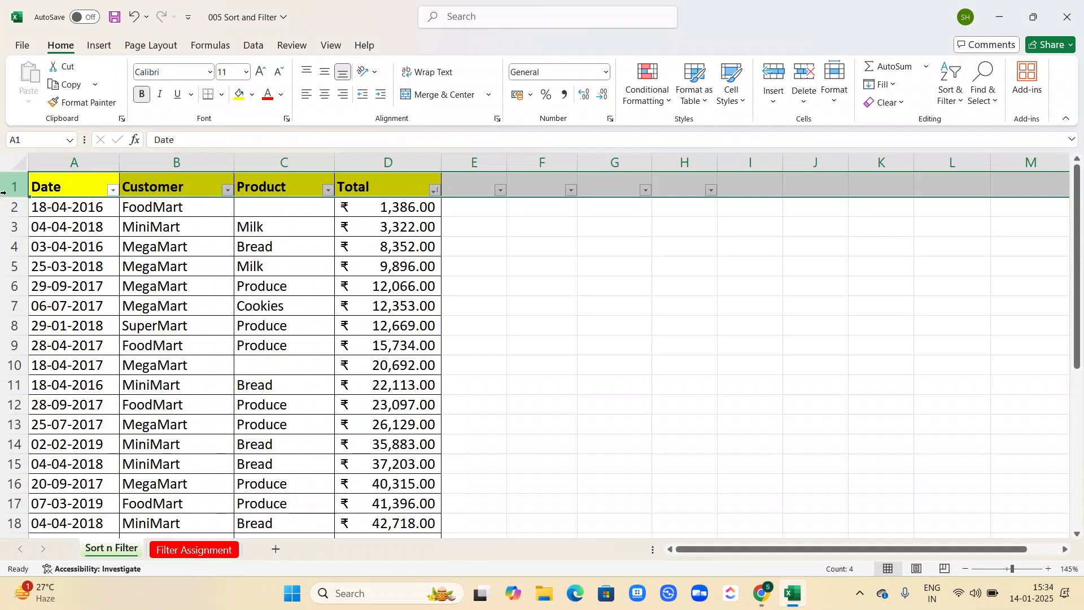
pyautogui.hotkey('ctrl', 'z')
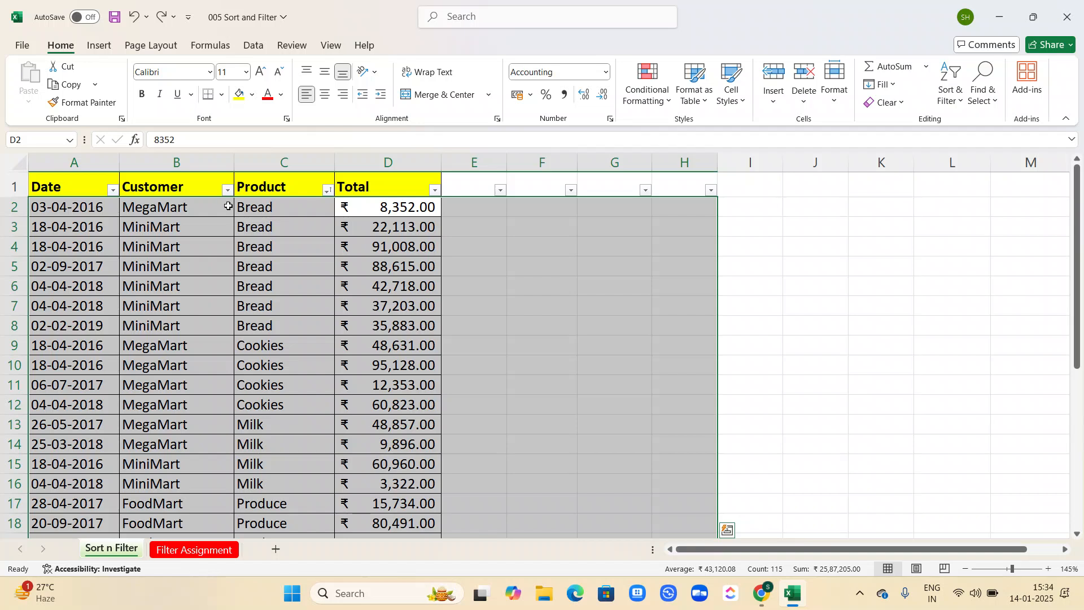
# Step: Select the whole table from the Date header through the last Total row and open Custom Sort for it
pyautogui.click(8, 187)
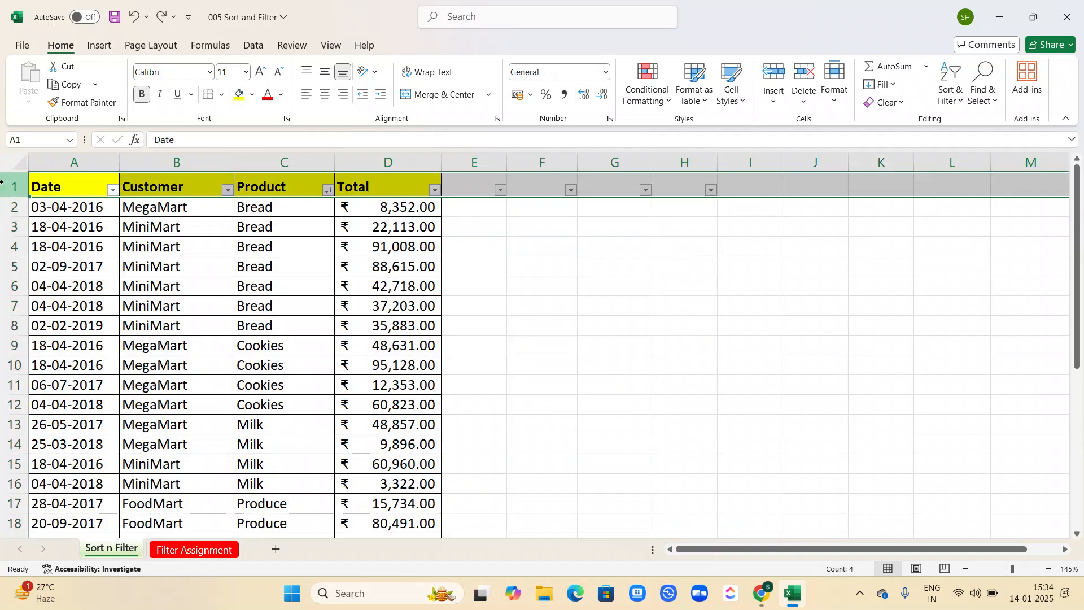
pyautogui.click(56, 182)
pyautogui.hotkey('ctrl', 'shift', 'Right')
pyautogui.hotkey('ctrl', 'shift', 'Down')
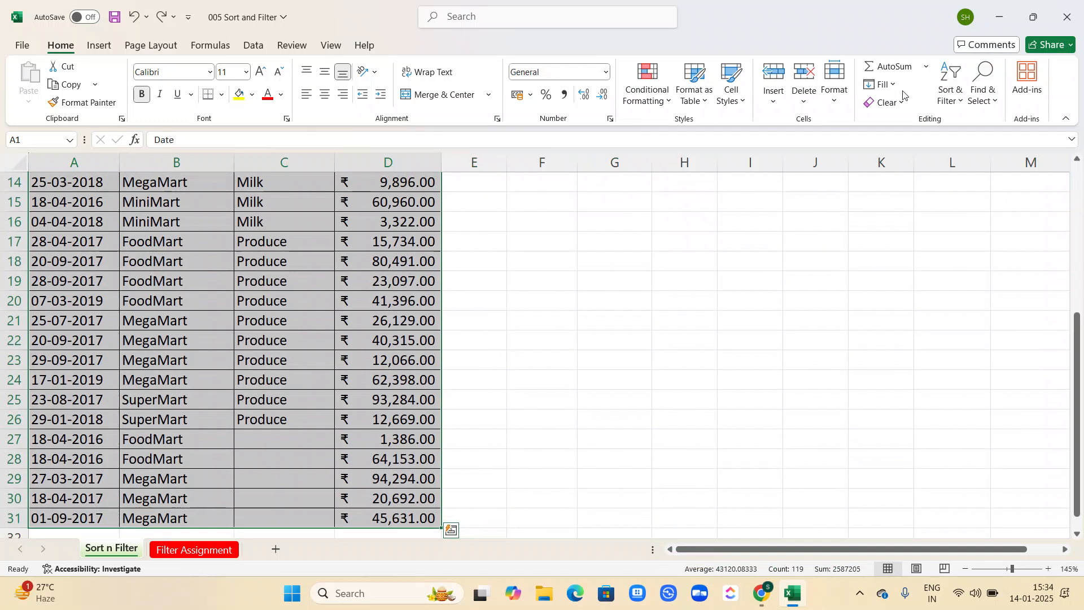
pyautogui.click(944, 103)
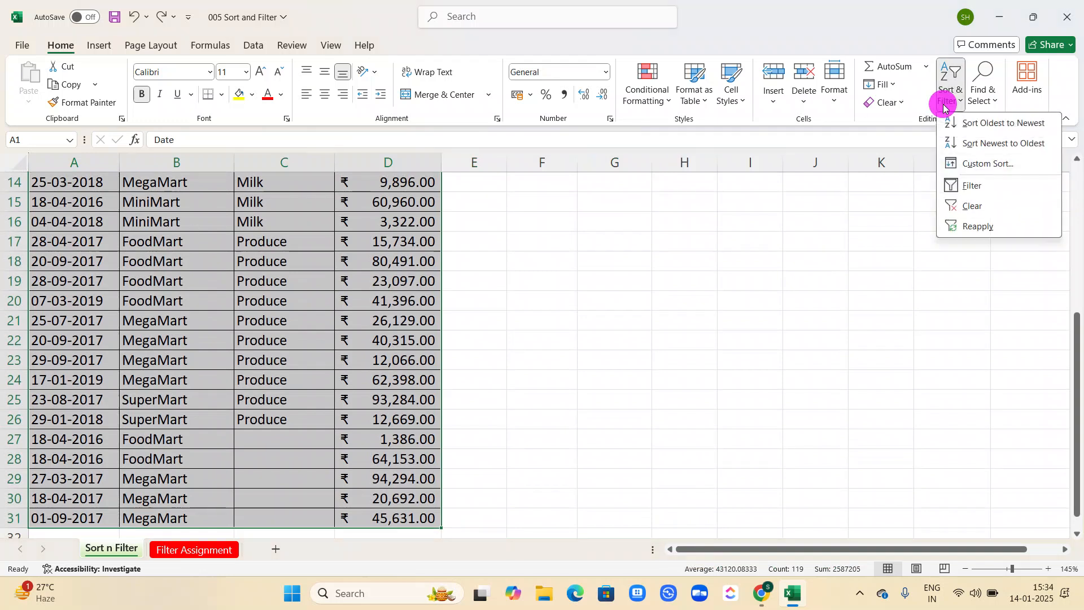
pyautogui.click(969, 174)
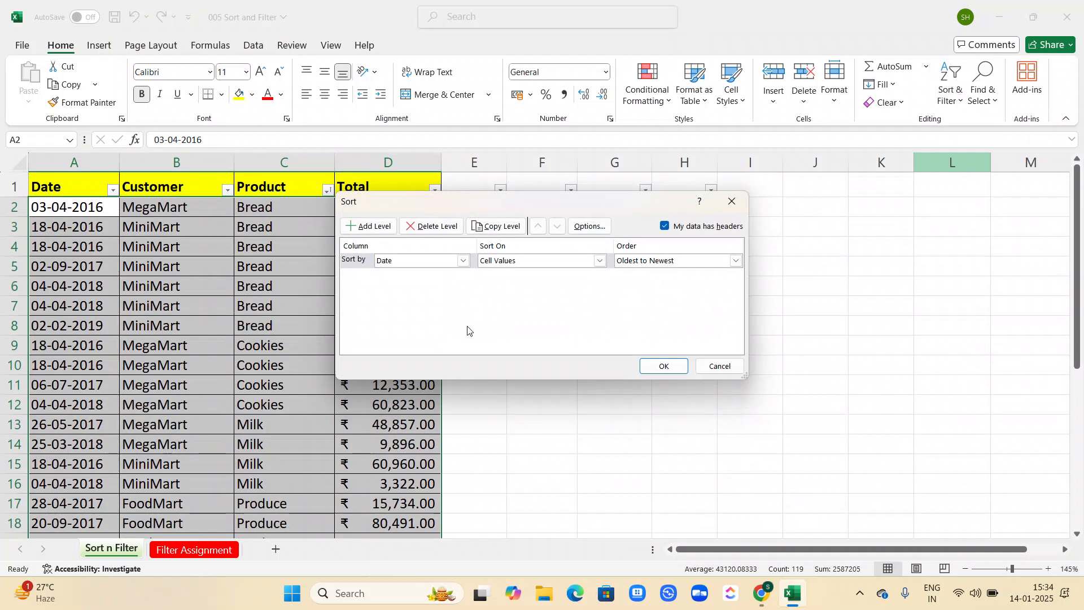
# Step: Define the first sort level as Date, based on Cell Values, in Oldest to Newest order
pyautogui.click(465, 262)
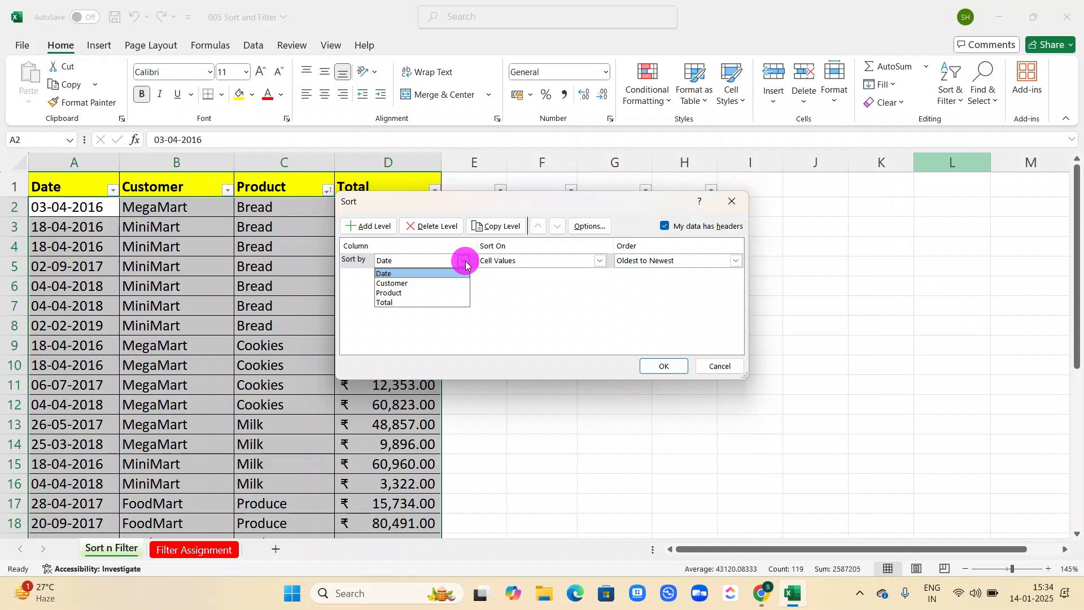
pyautogui.click(431, 273)
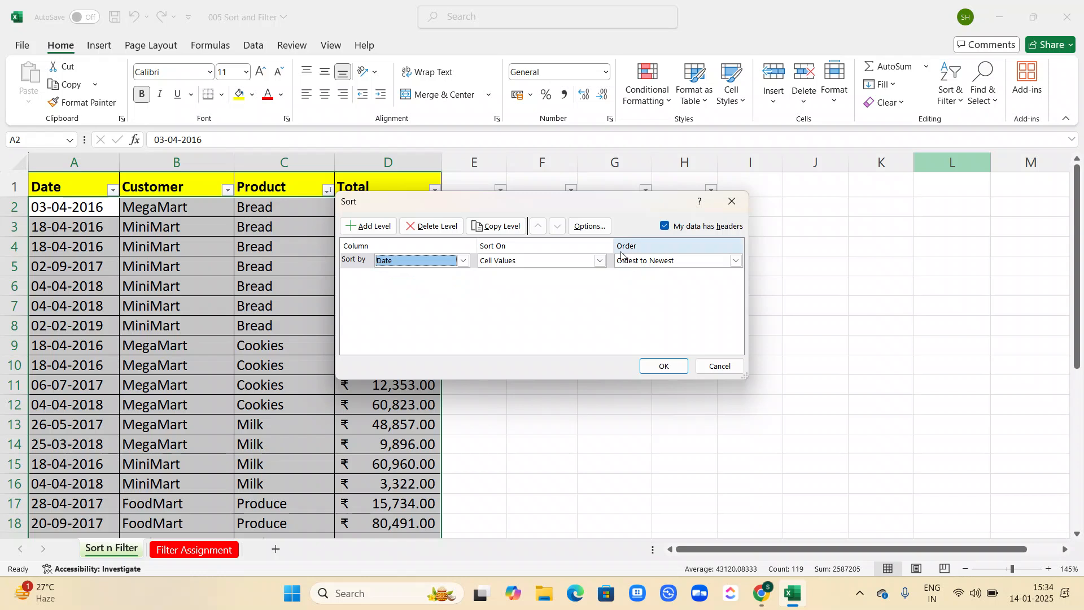
pyautogui.click(606, 261)
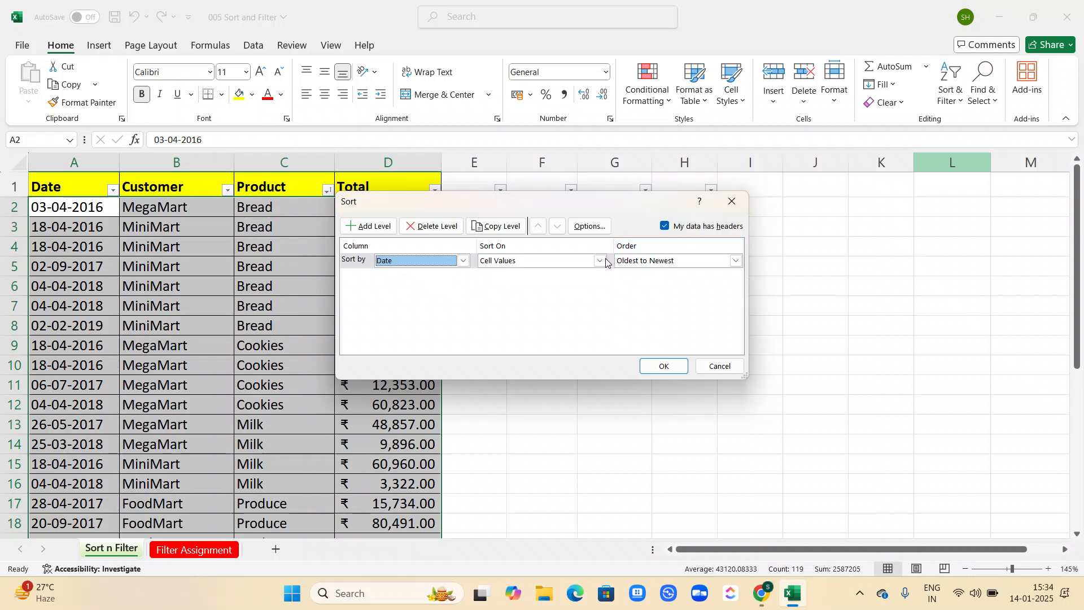
pyautogui.click(604, 261)
pyautogui.click(602, 263)
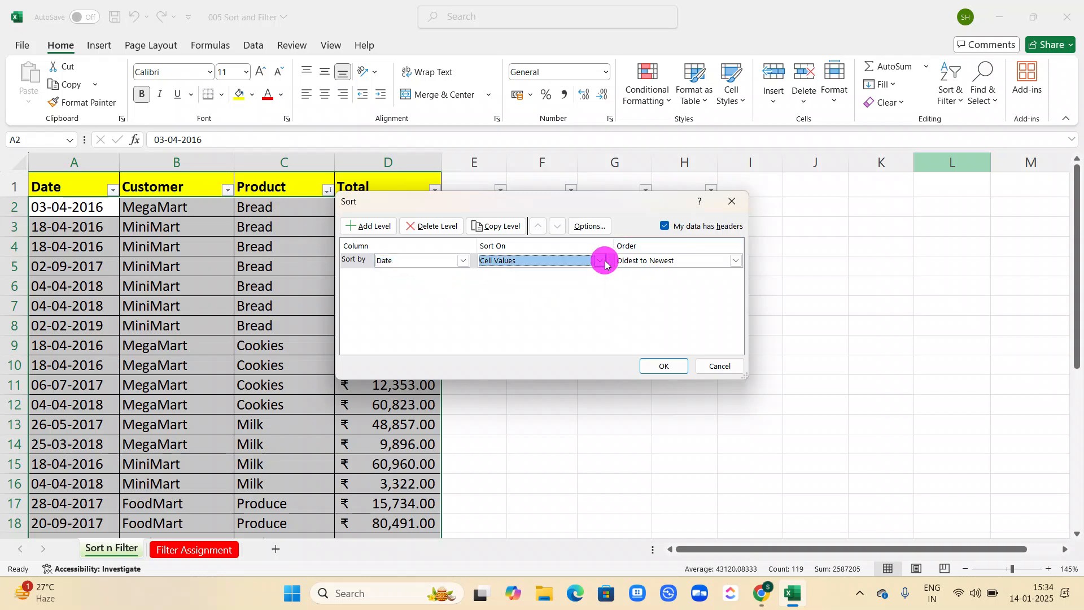
pyautogui.click(736, 261)
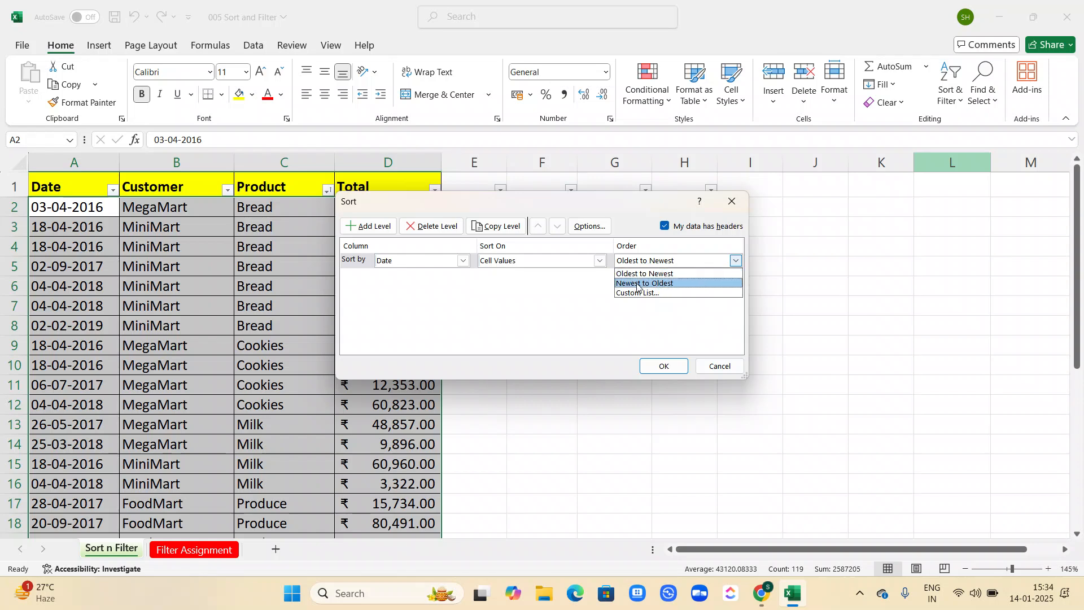
pyautogui.click(657, 278)
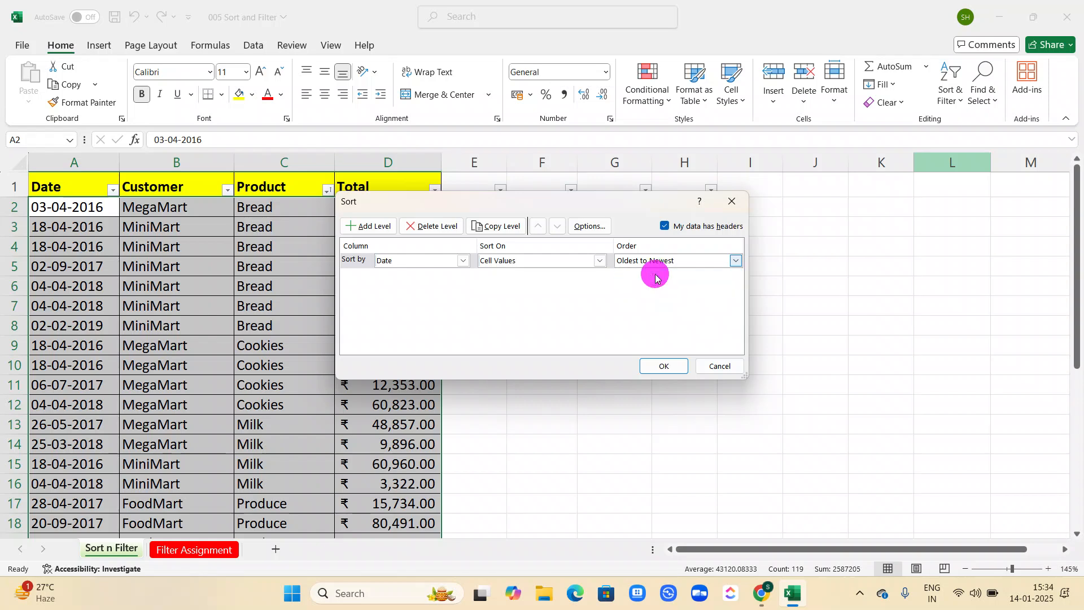
# Step: Add a second sort level for Customer in Z to A order and apply the custom sort
pyautogui.click(385, 233)
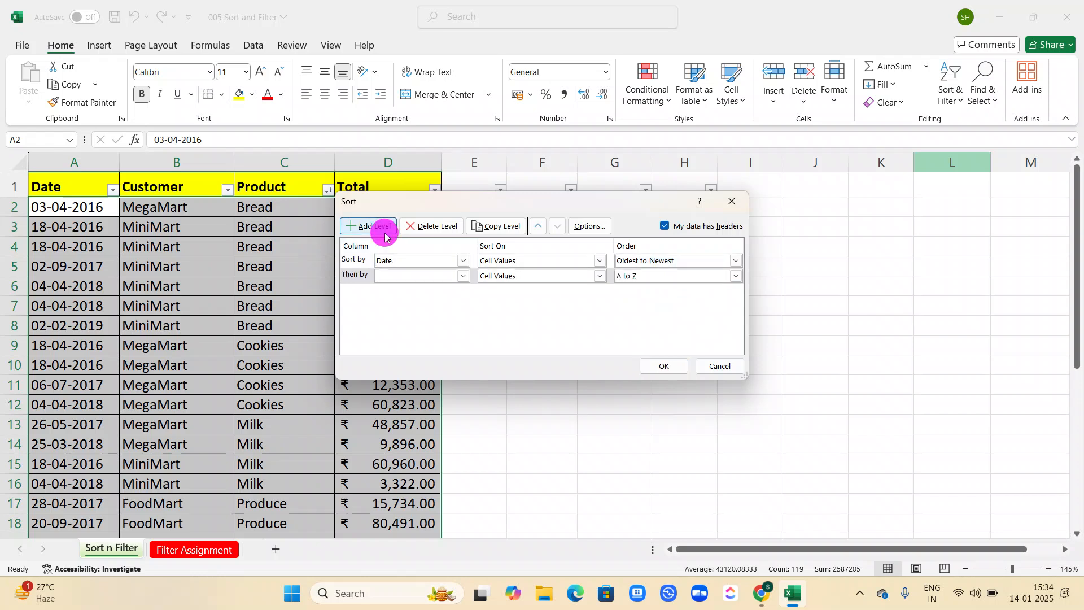
pyautogui.click(463, 277)
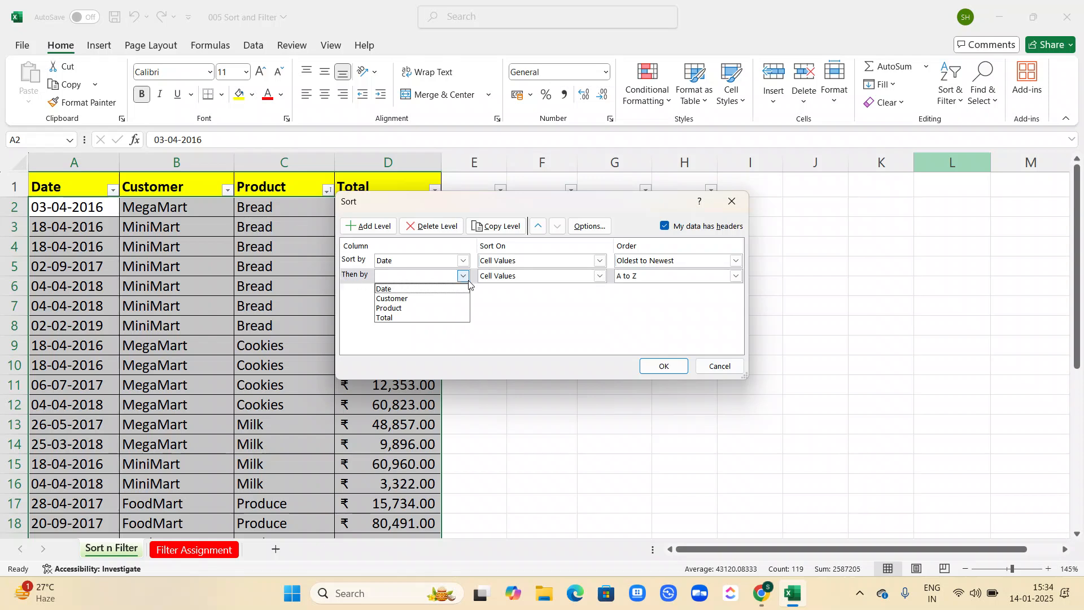
pyautogui.click(434, 300)
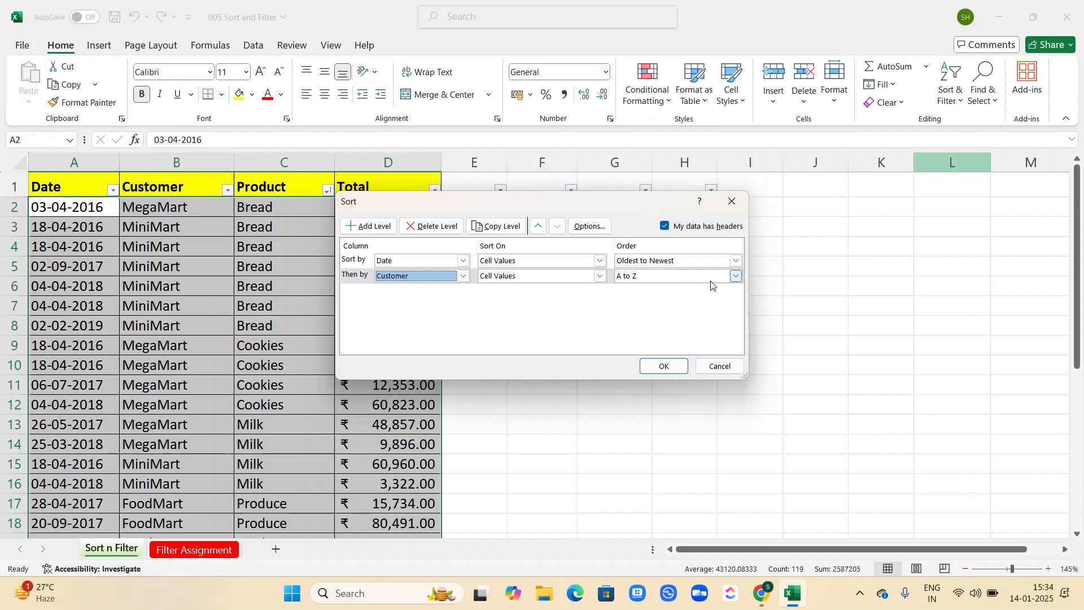
pyautogui.click(735, 276)
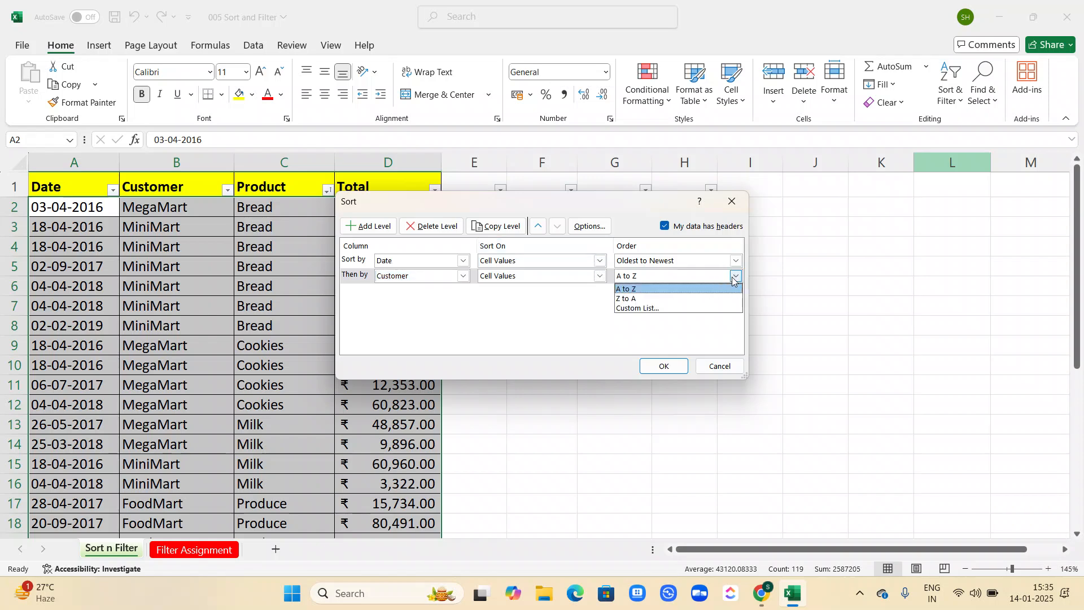
pyautogui.click(683, 298)
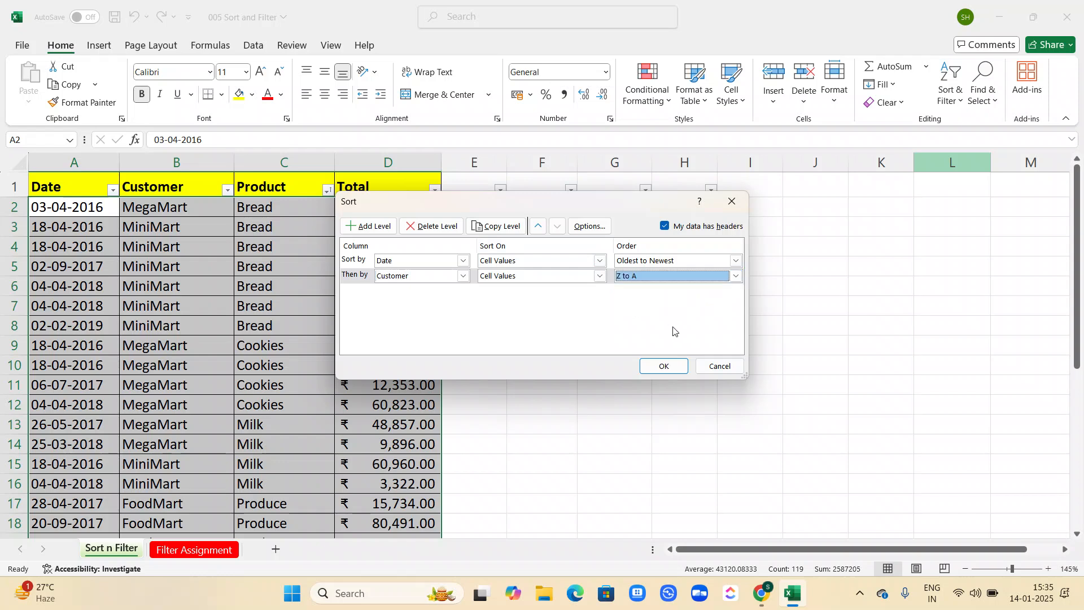
pyautogui.click(664, 366)
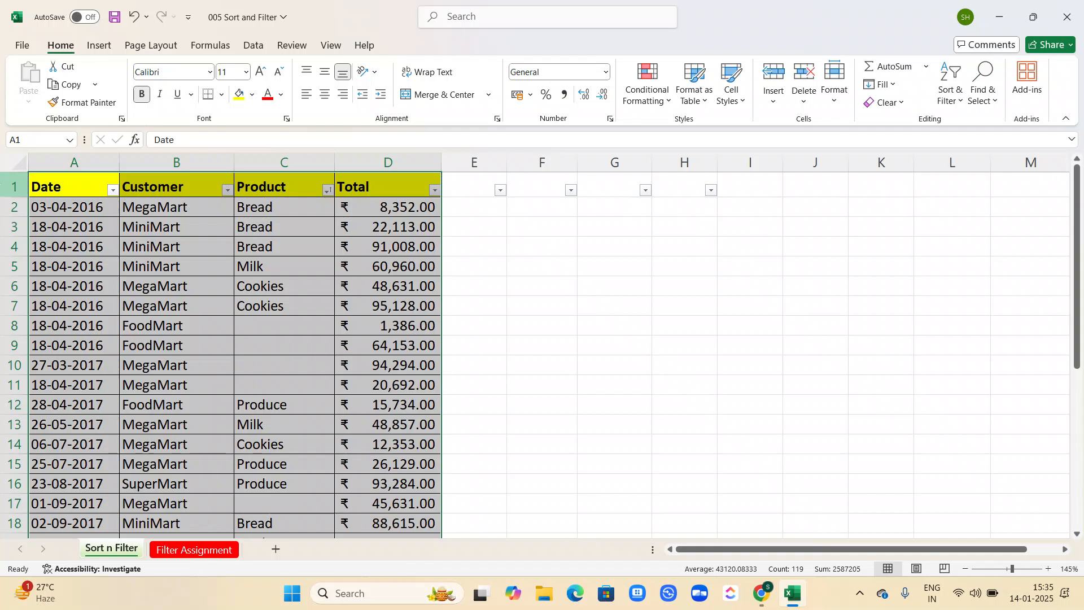
pyautogui.click(11, 187)
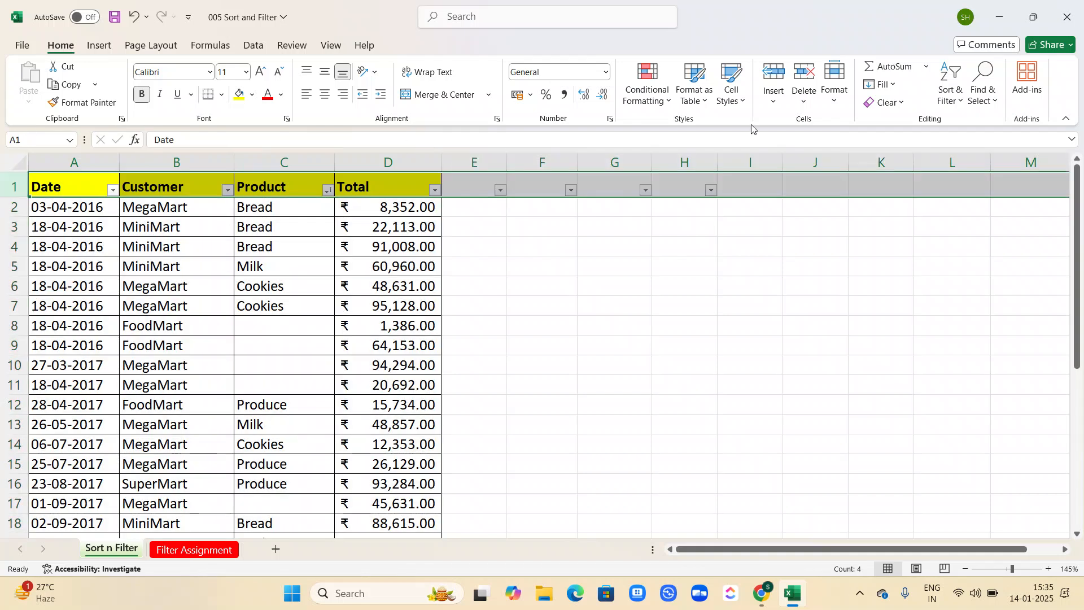
pyautogui.click(903, 68)
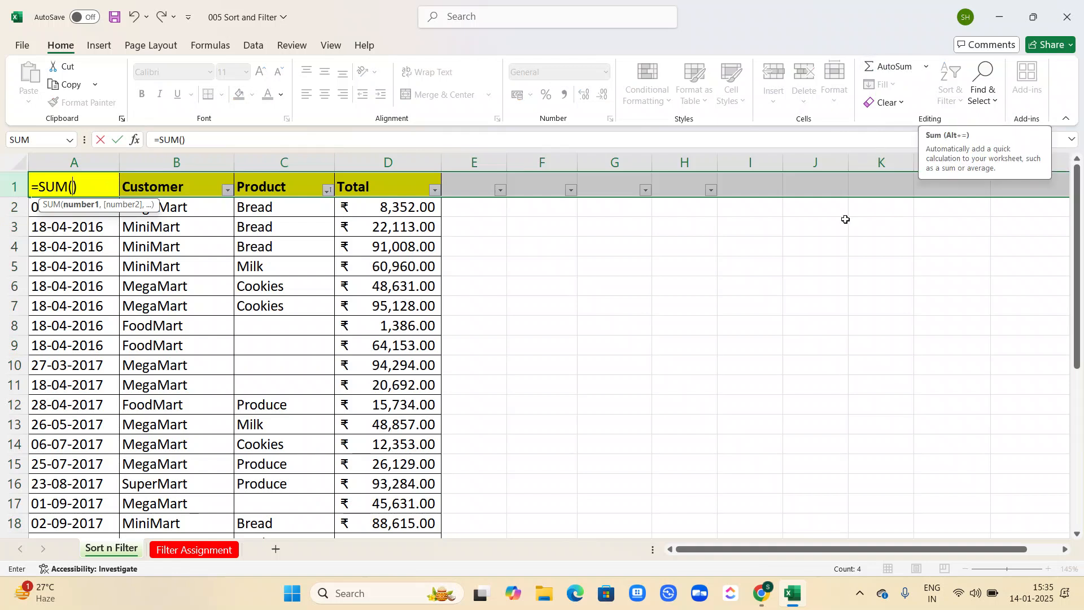
pyautogui.click(884, 244)
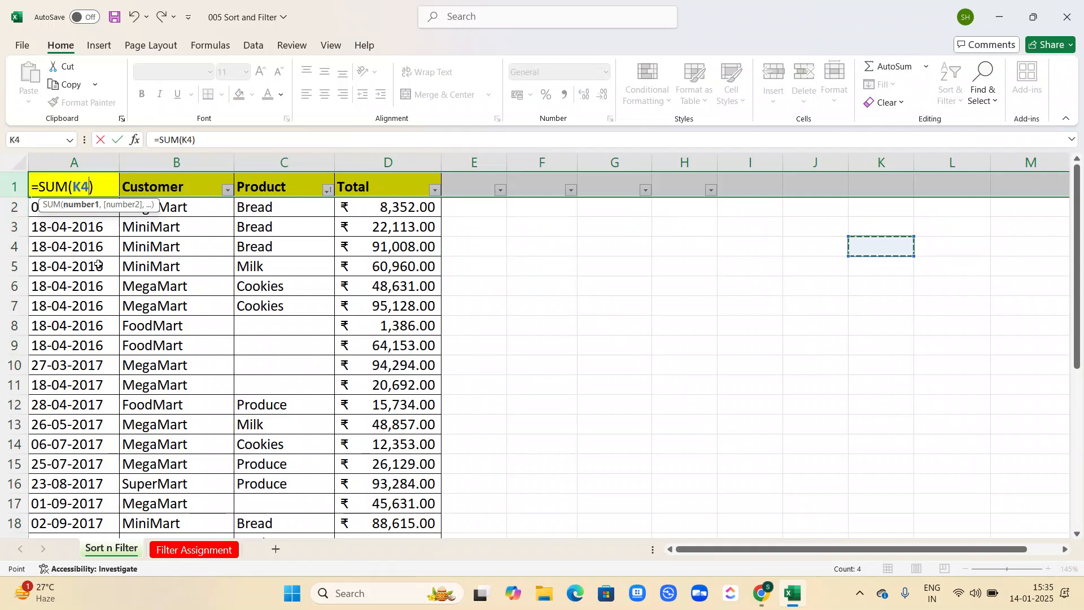
pyautogui.press('Escape')
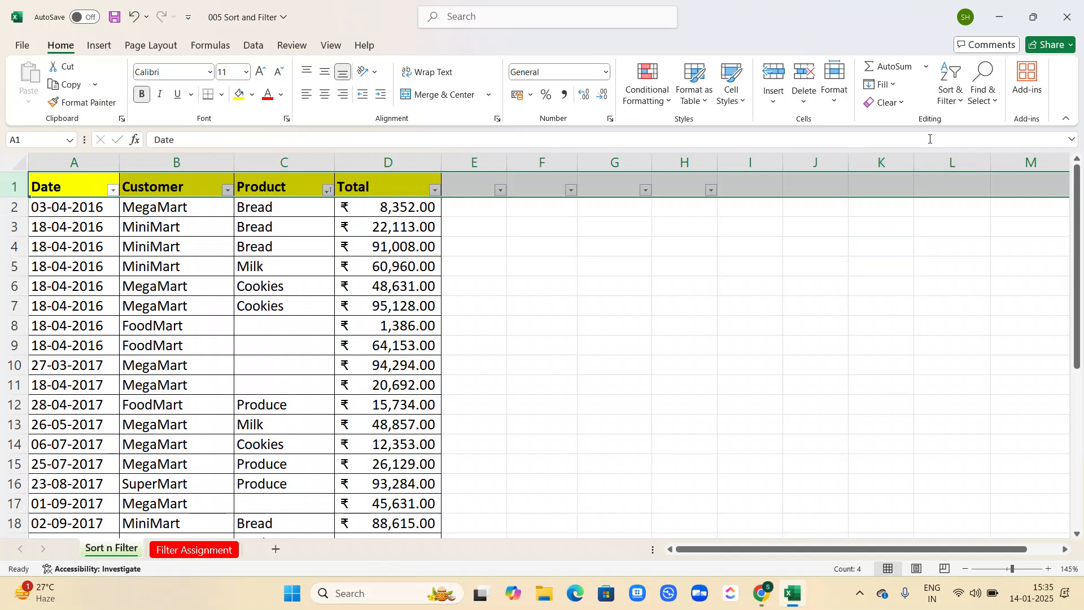
# Step: Remove the header filters that extend past the table, and reapply them to the Date, Customer, Product and Total columns
pyautogui.click(950, 89)
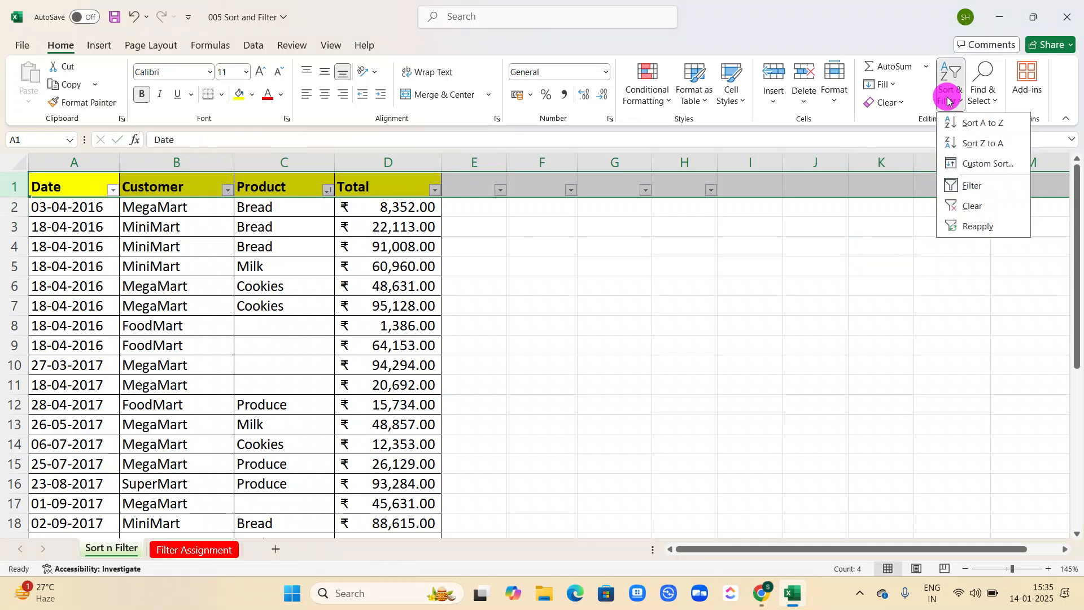
pyautogui.click(719, 351)
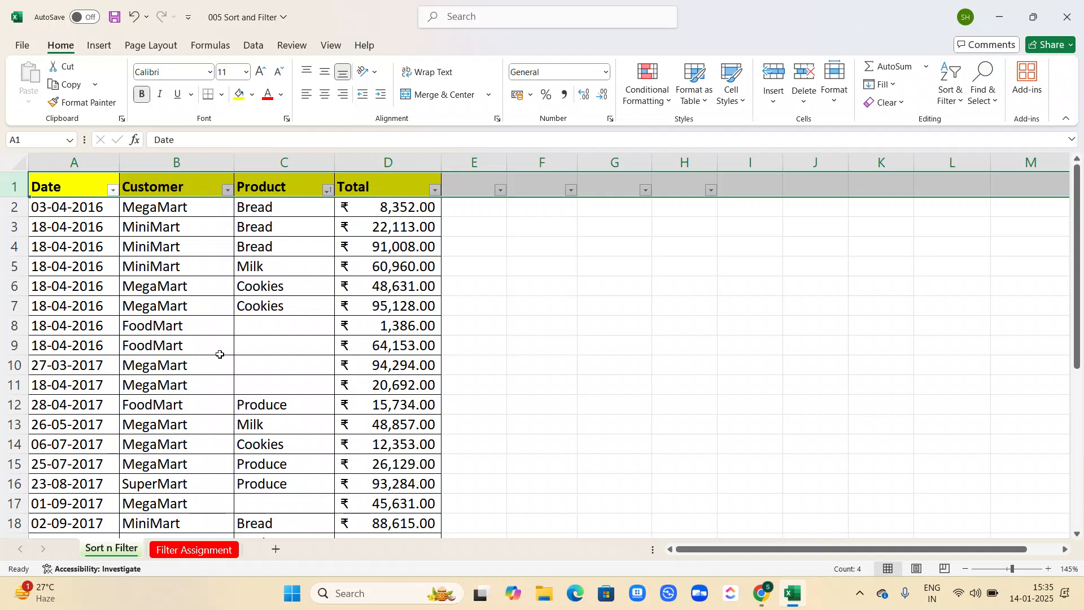
pyautogui.hotkey('ctrl', 'shift', 'l')
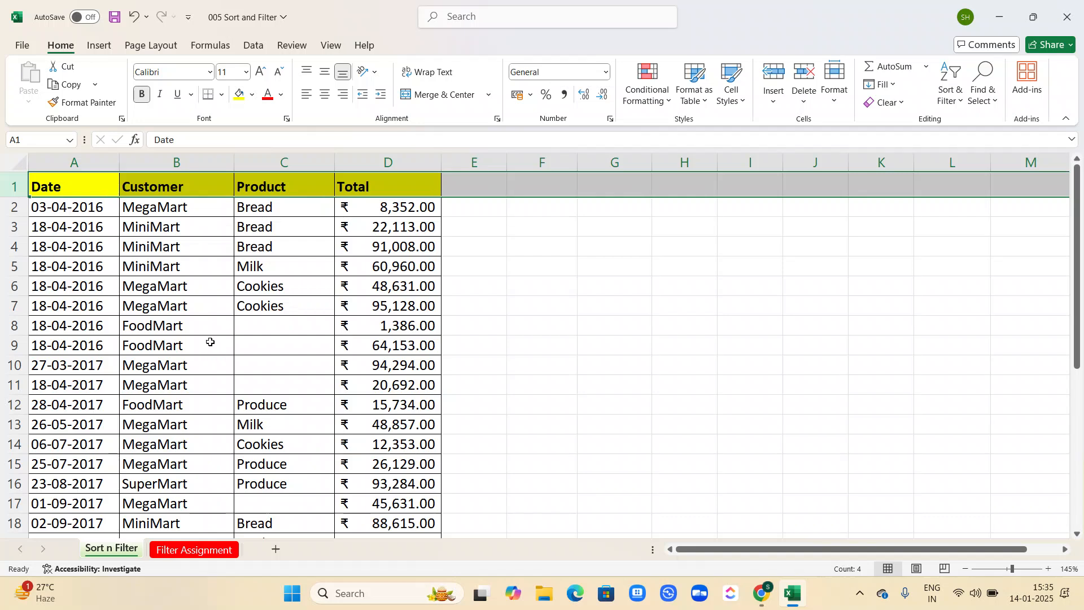
pyautogui.click(77, 300)
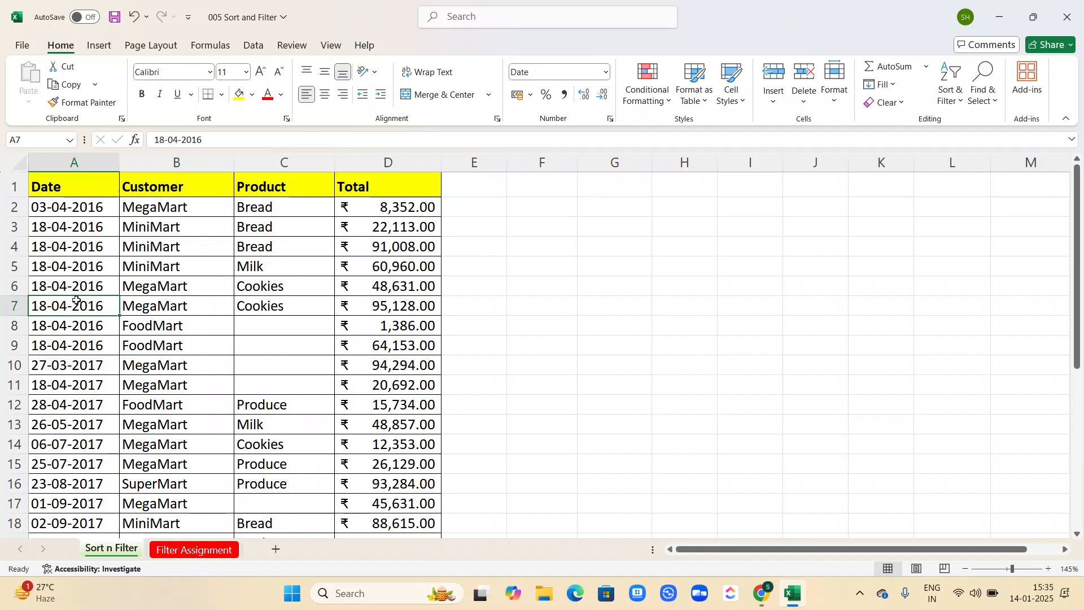
pyautogui.hotkey('ctrl', 'shift', 'l')
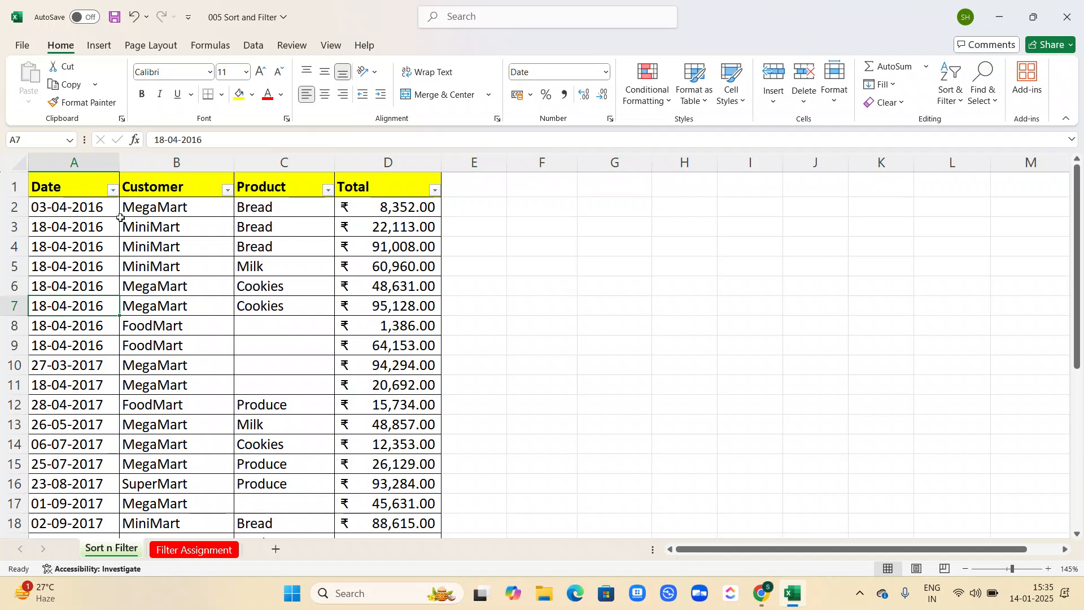
# Step: Look through the sort and filter options of the Date, Customer, Product and Total headers without applying any
pyautogui.click(115, 192)
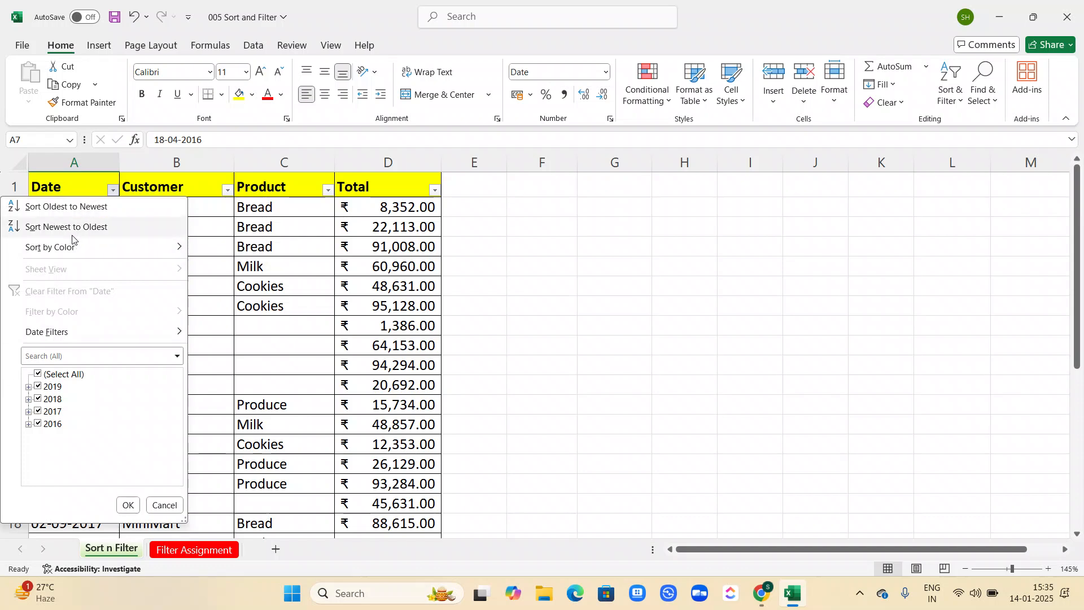
pyautogui.moveTo(73, 257)
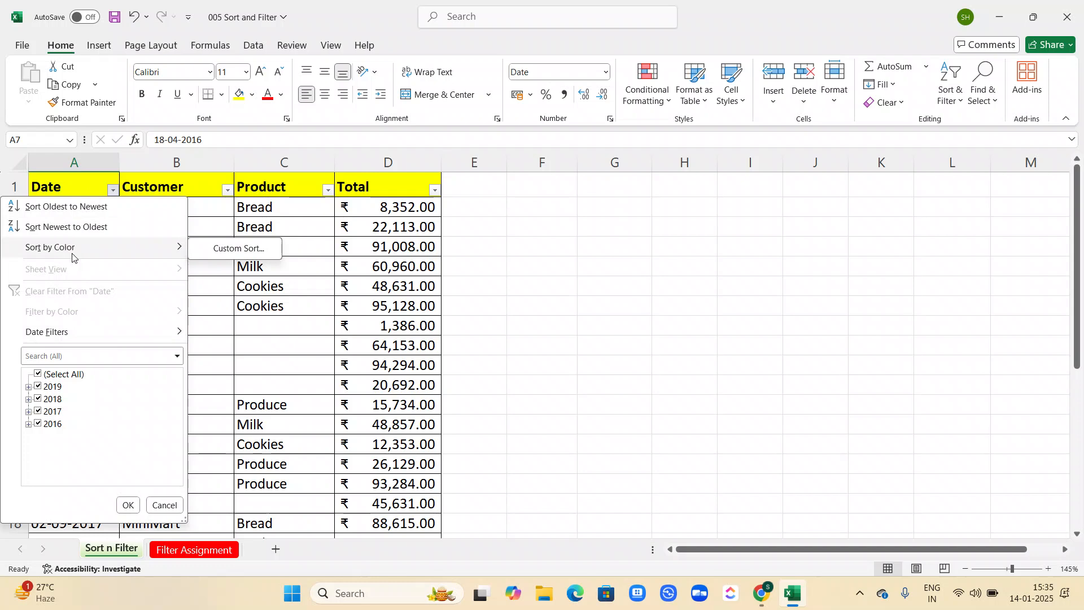
pyautogui.click(258, 355)
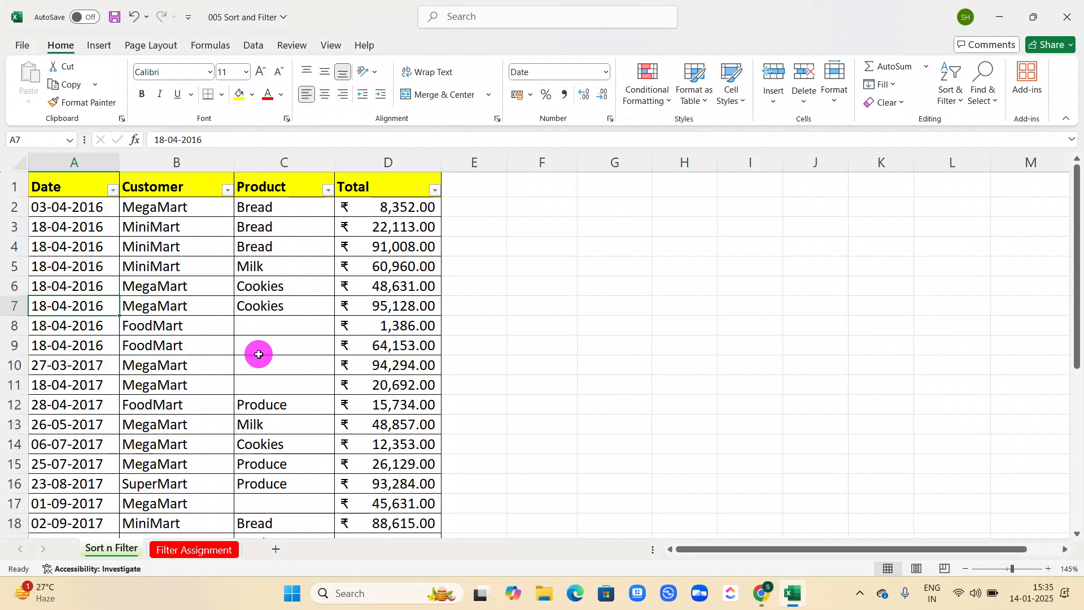
pyautogui.click(228, 190)
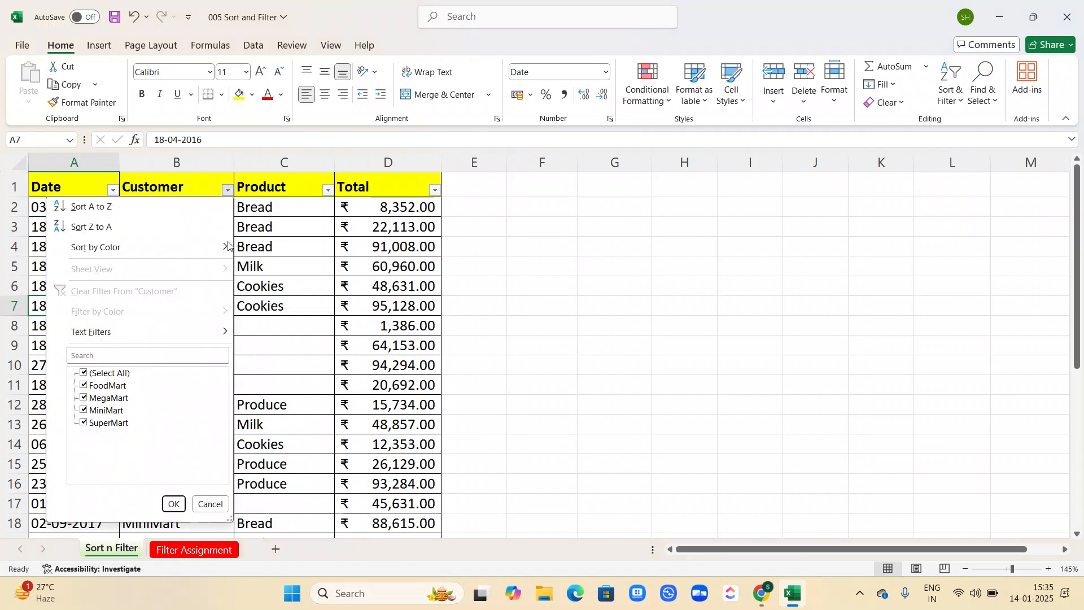
pyautogui.click(327, 186)
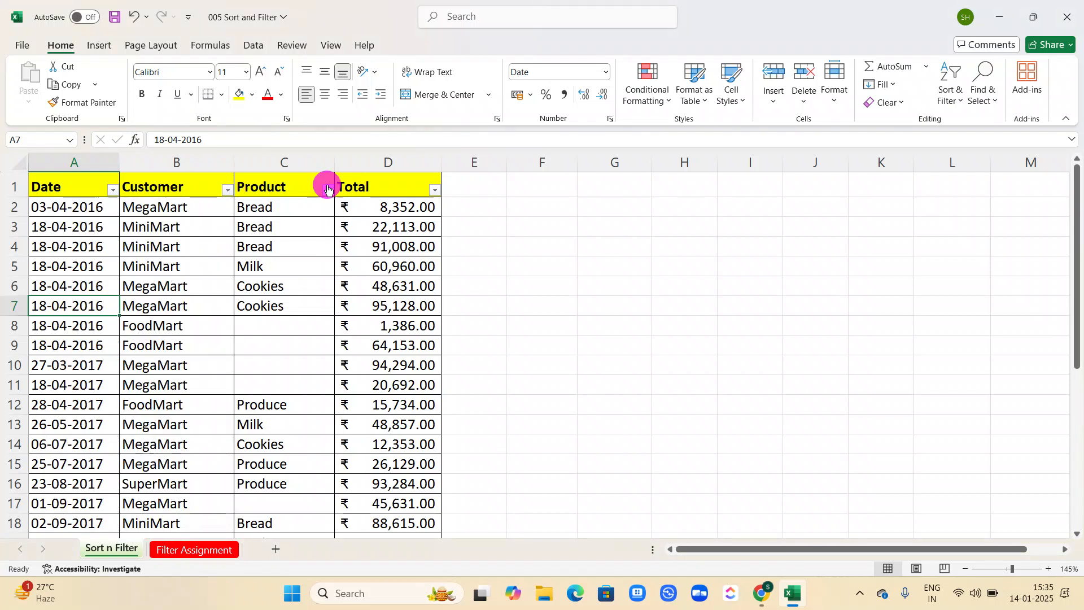
pyautogui.click(327, 187)
pyautogui.click(434, 191)
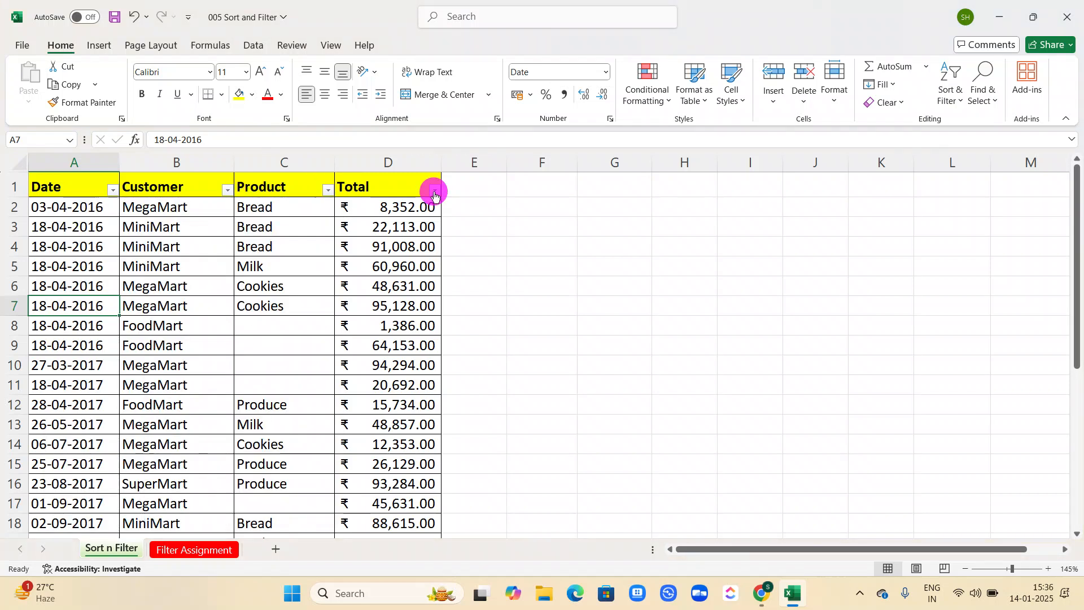
pyautogui.click(520, 248)
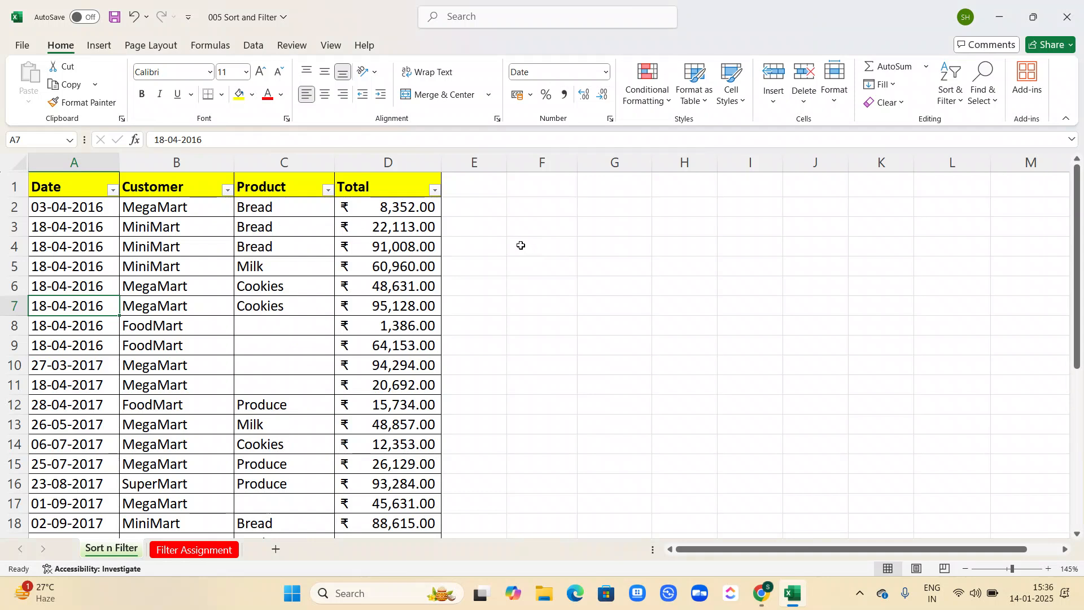
# Step: Try adding three extra levels in Custom Sort for the sales table, and cancel without sorting
pyautogui.press('alt')
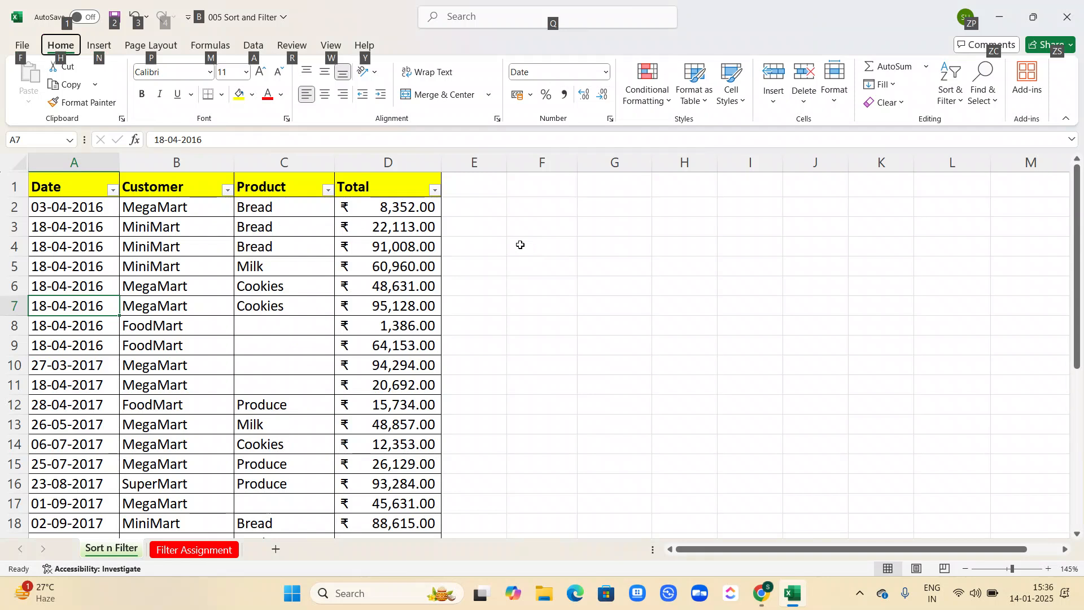
pyautogui.press('h')
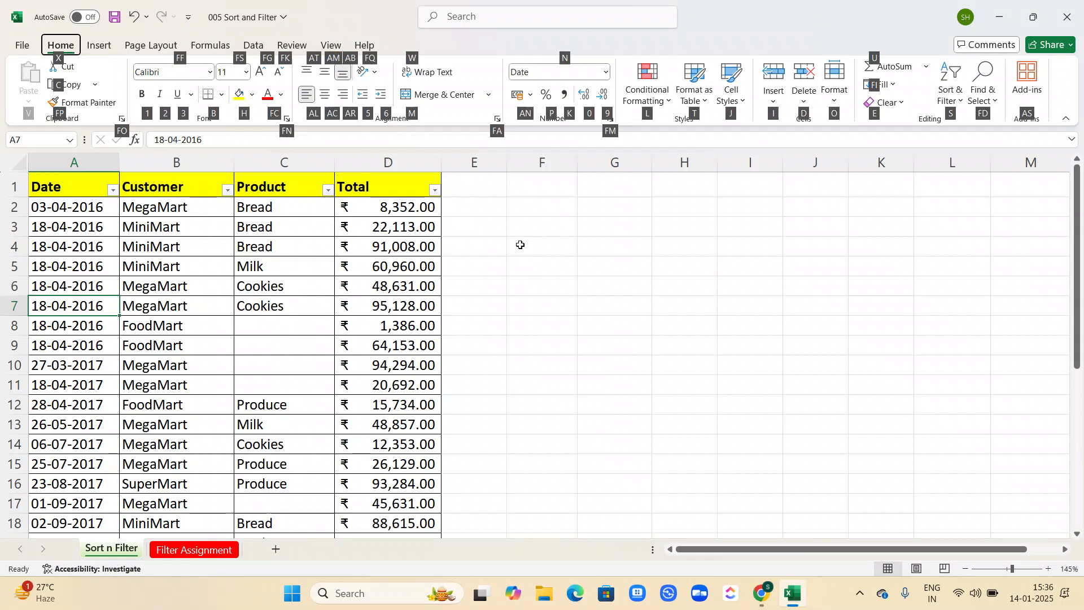
pyautogui.press('s')
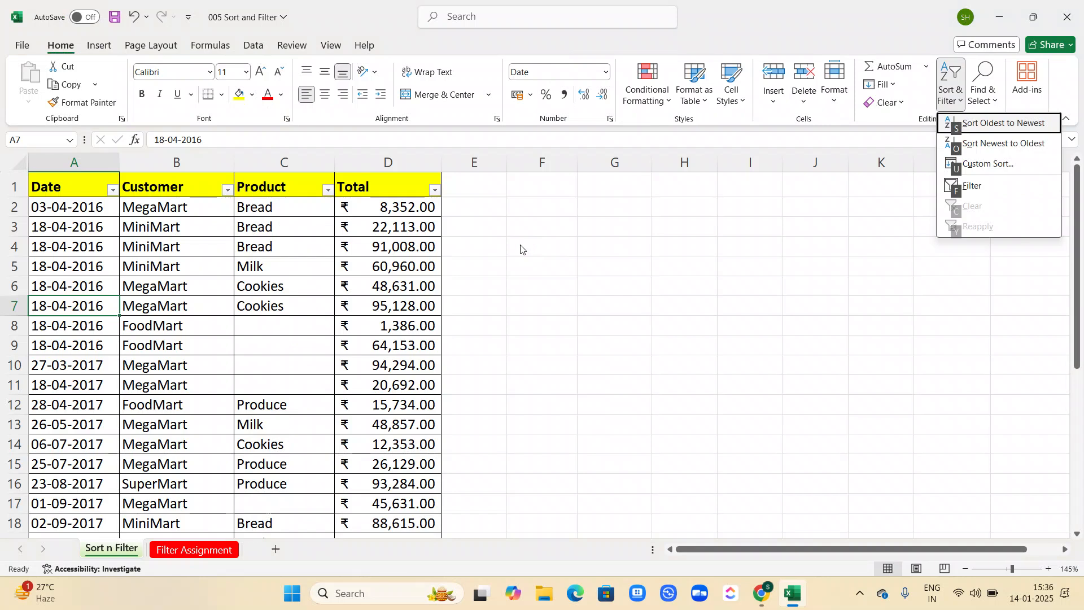
pyautogui.press('u')
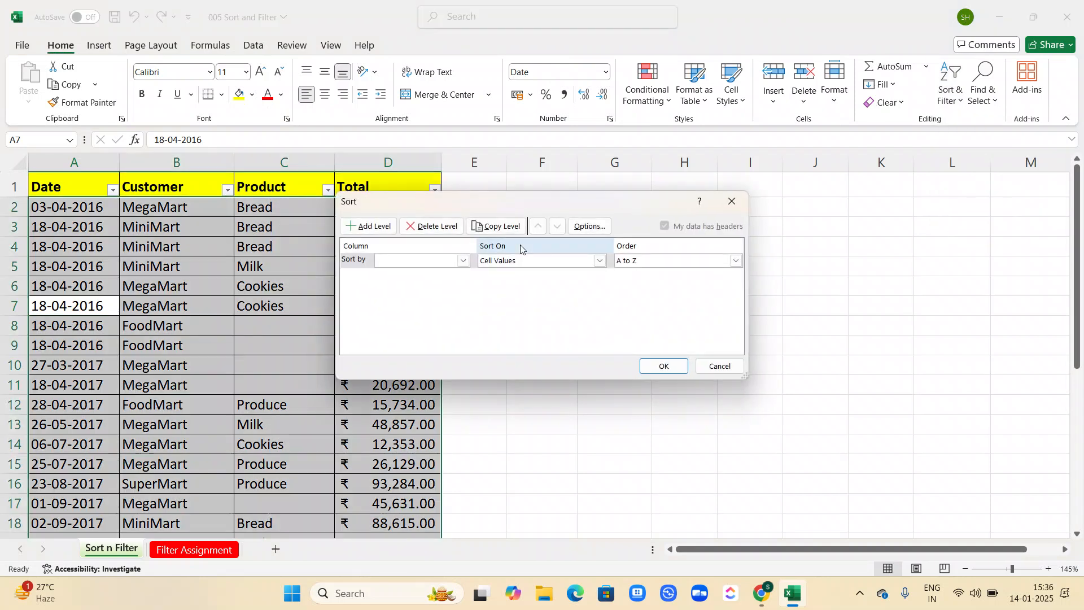
pyautogui.click(360, 229)
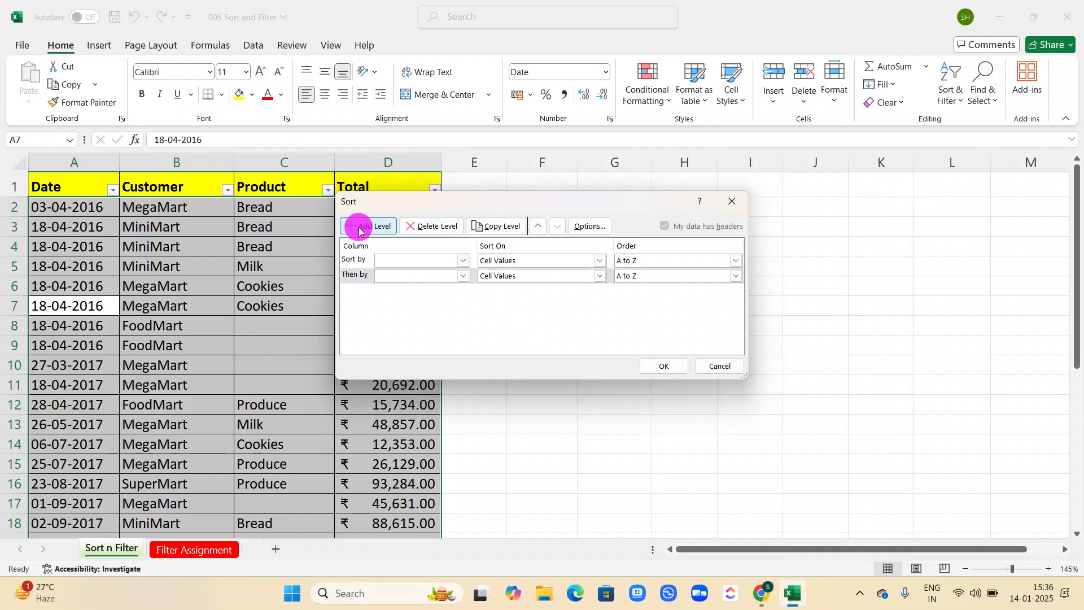
pyautogui.click(360, 229)
pyautogui.click(359, 228)
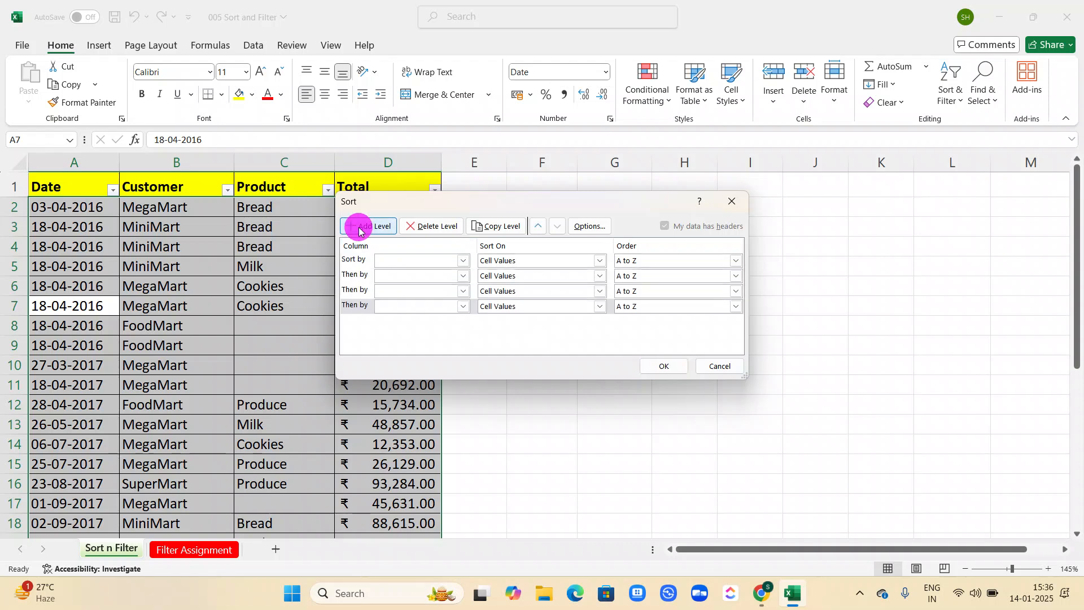
pyautogui.click(722, 365)
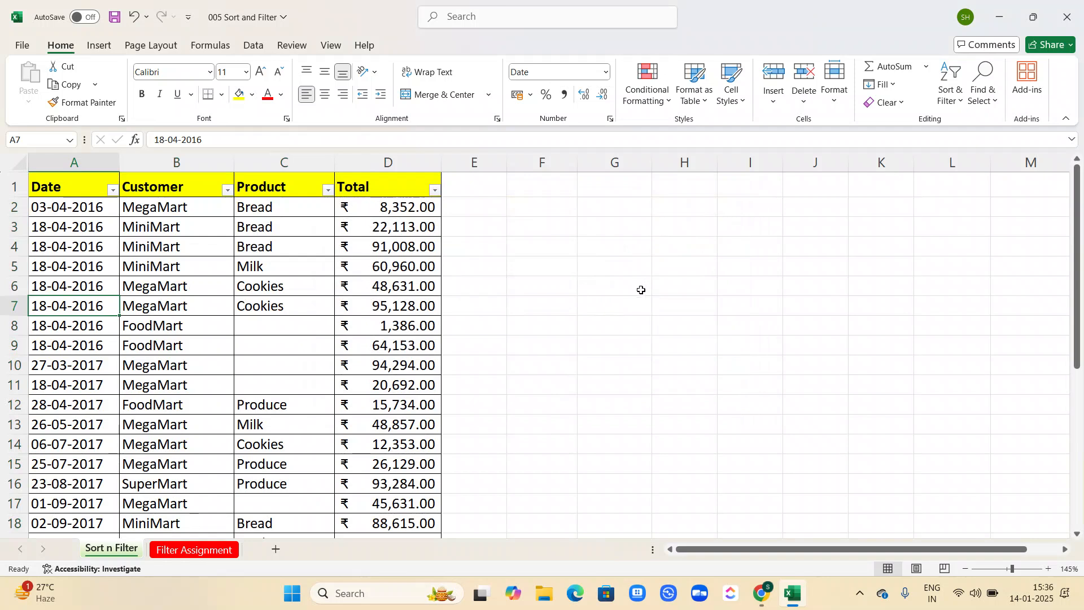
# Step: Examine the Filter Assignment sheet, comparing its source table with the Assign 5.1 example of customer names containing *
pyautogui.click(212, 461)
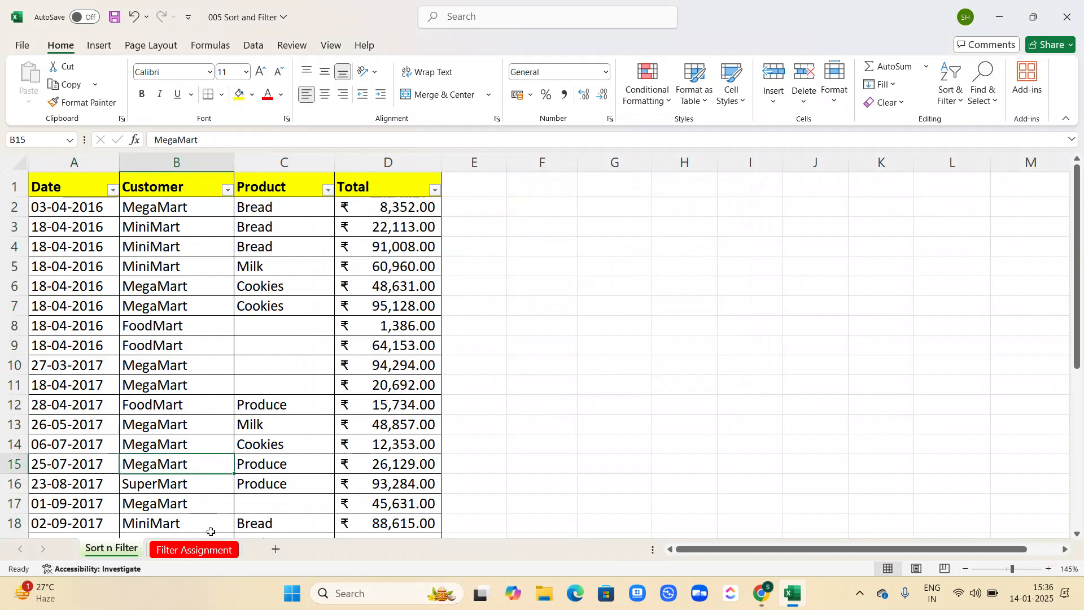
pyautogui.click(196, 550)
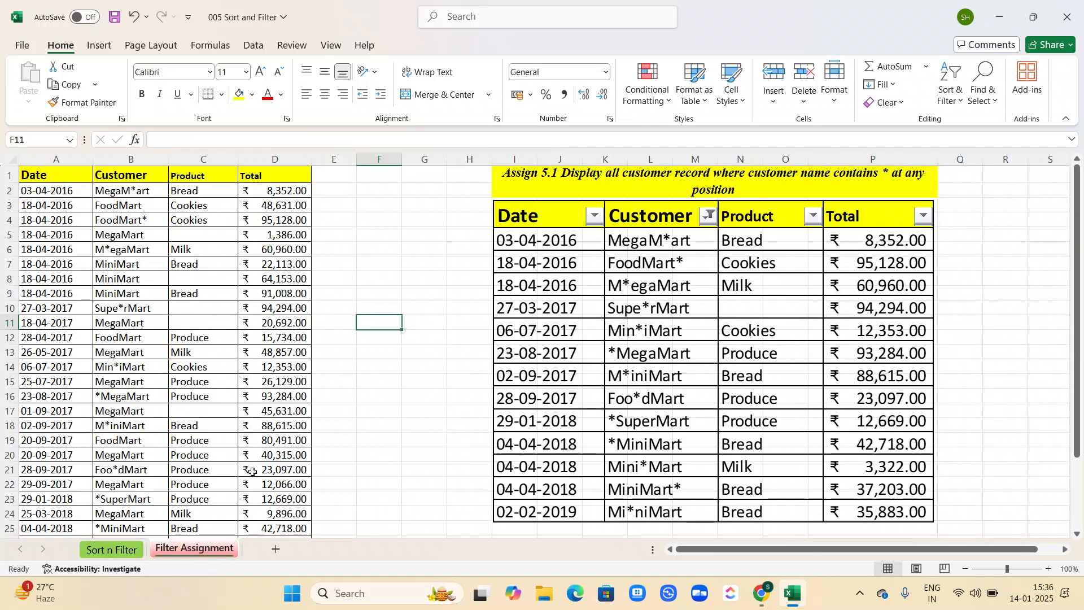
pyautogui.scroll(1, 256, 367)
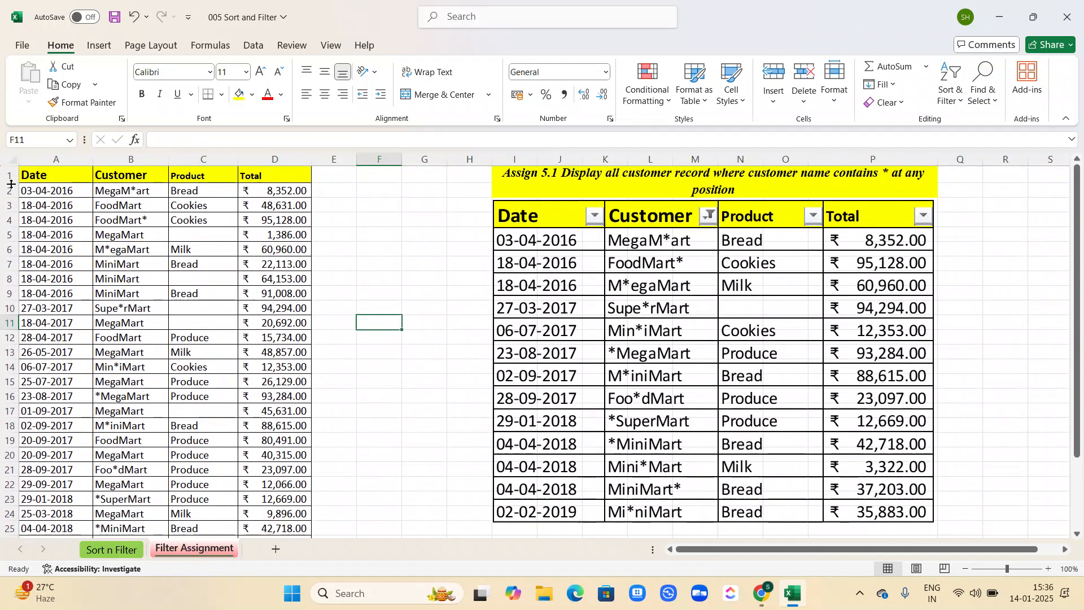
pyautogui.moveTo(33, 178); pyautogui.dragTo(253, 605)
pyautogui.click(374, 408)
pyautogui.scroll(3, 374, 406)
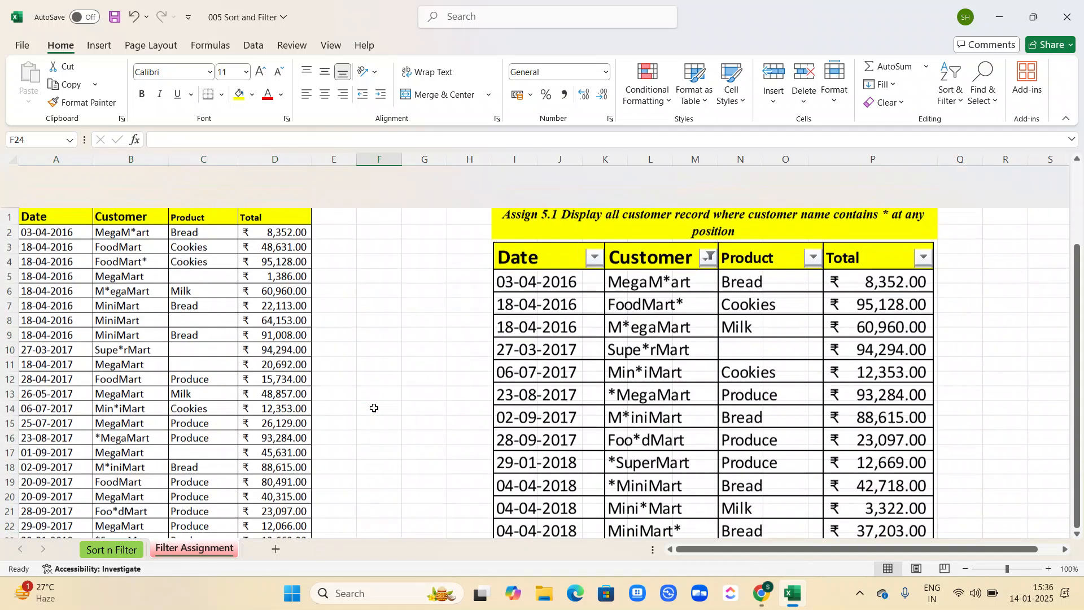
pyautogui.hscroll(3, 373, 384)
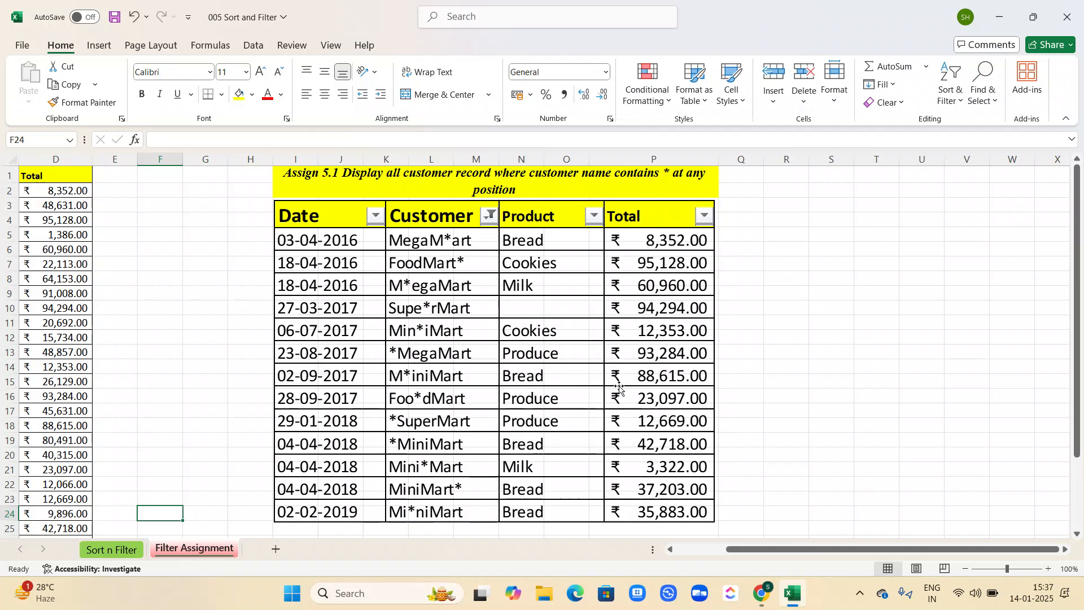
pyautogui.scroll(1, 614, 397)
pyautogui.scroll(-1, 614, 397)
pyautogui.hscroll(-3, 532, 186)
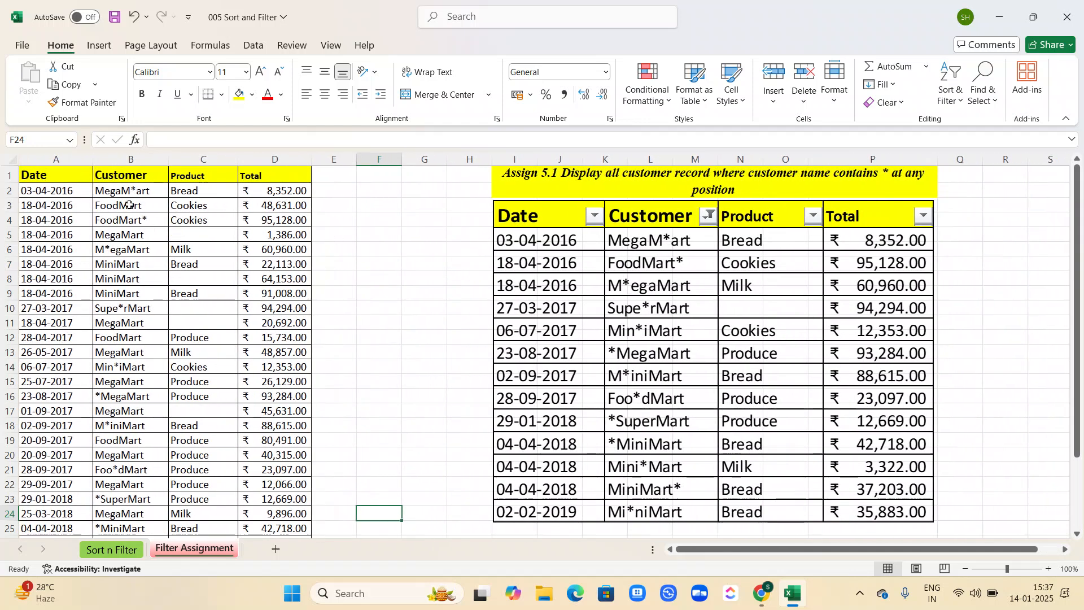
pyautogui.click(118, 201)
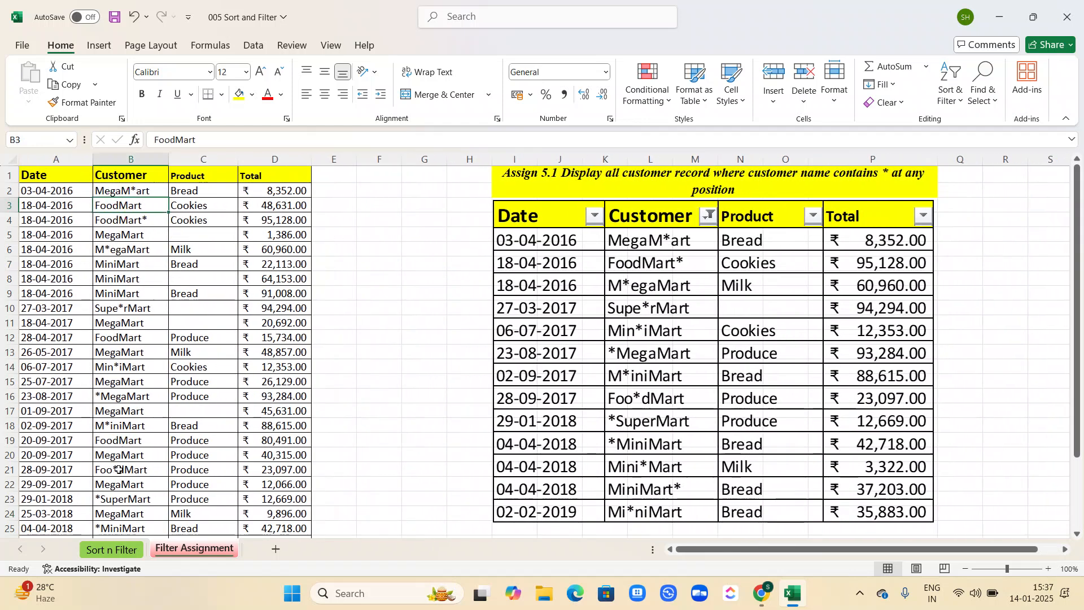
pyautogui.click(131, 190)
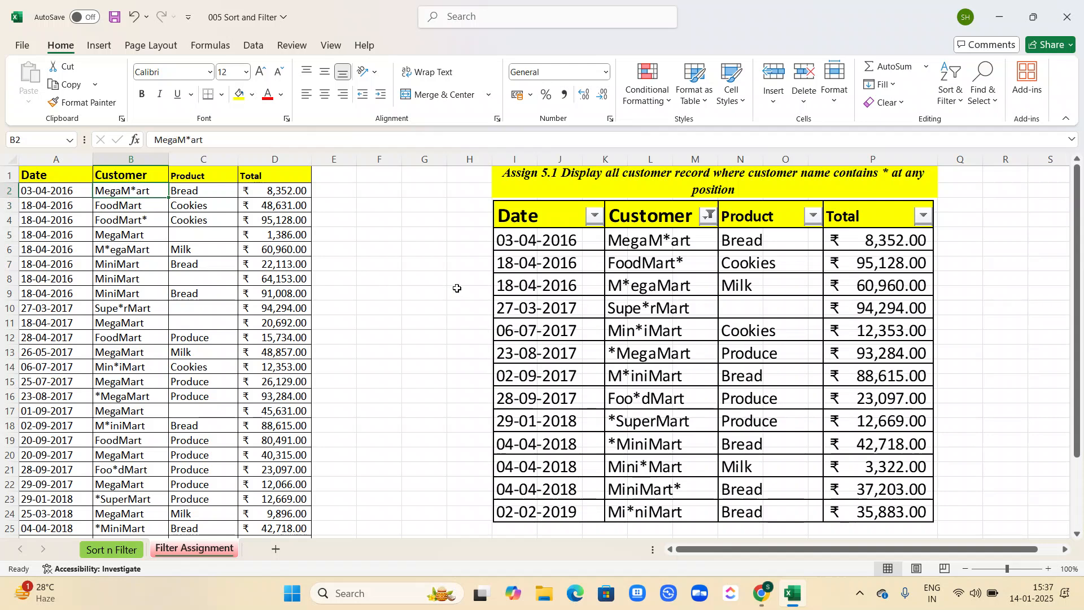
# Step: Return to the Sort n Filter sheet and turn off the header filters on the sales table
pyautogui.click(114, 551)
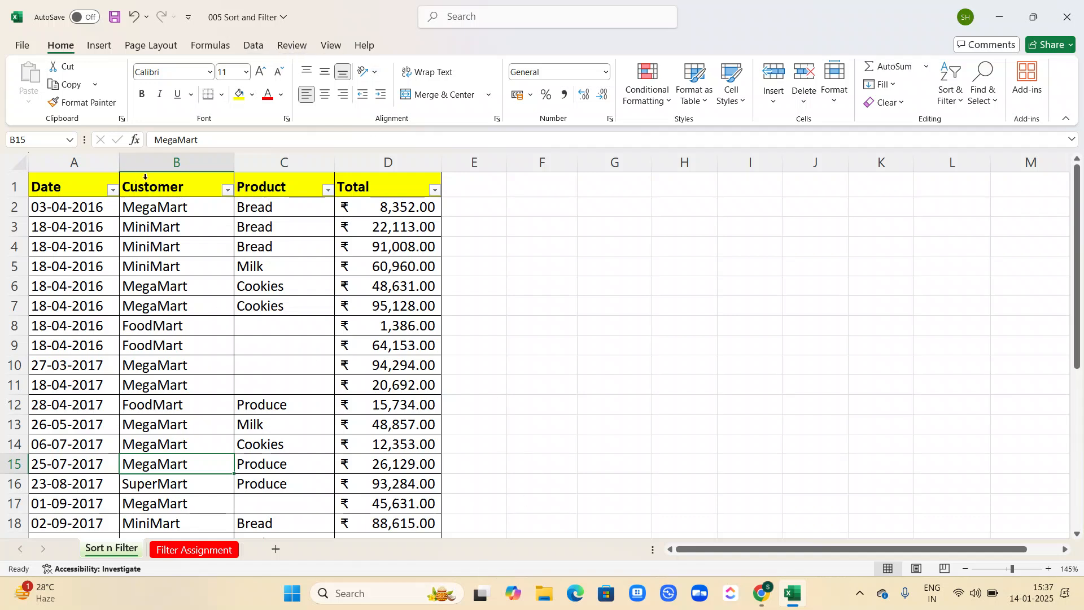
pyautogui.click(100, 49)
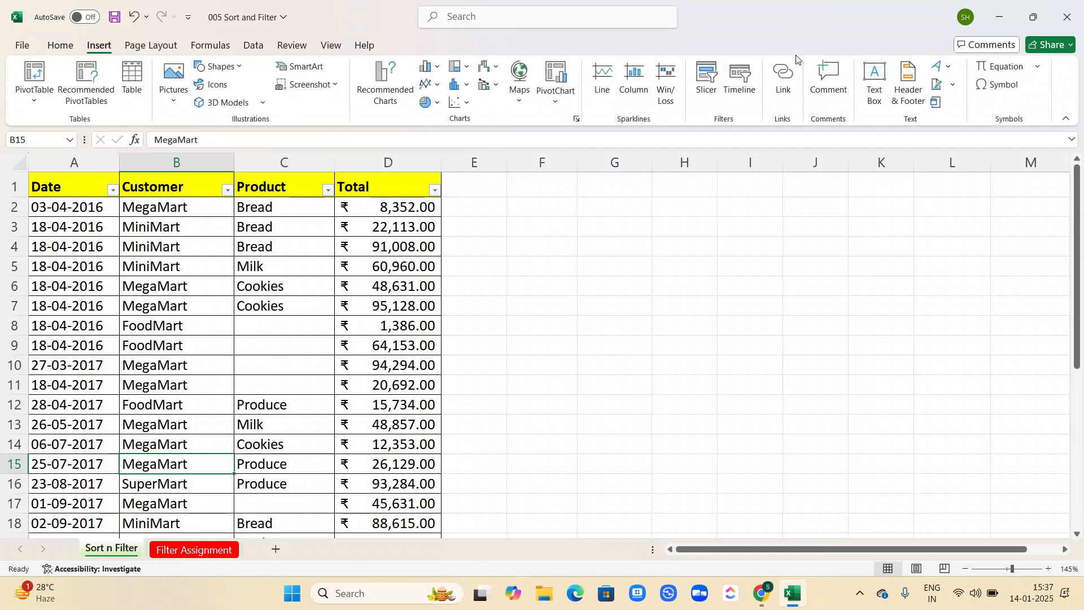
pyautogui.click(48, 48)
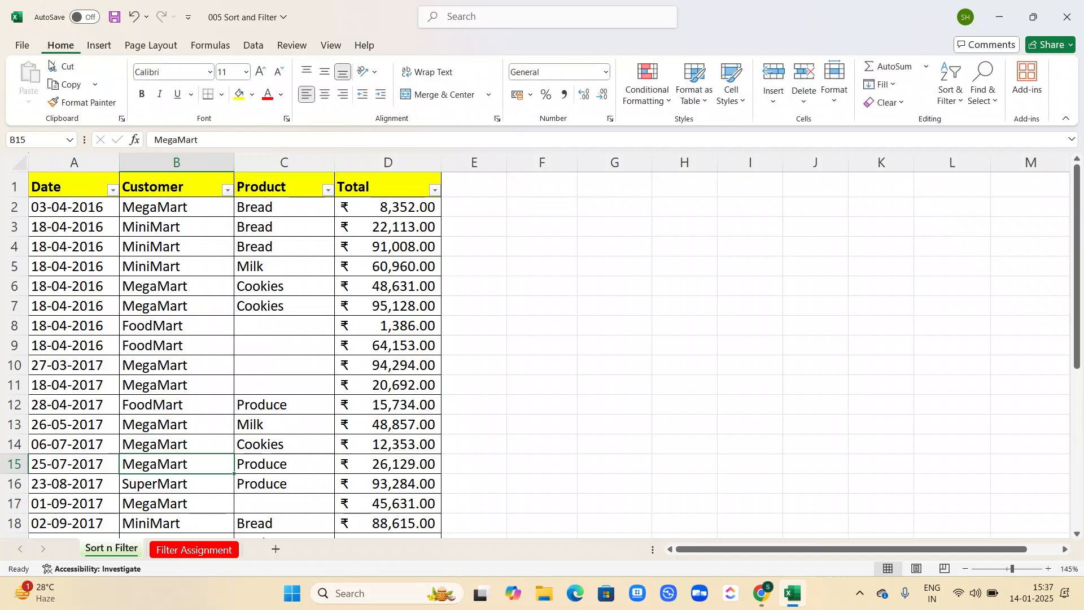
pyautogui.press('alt')
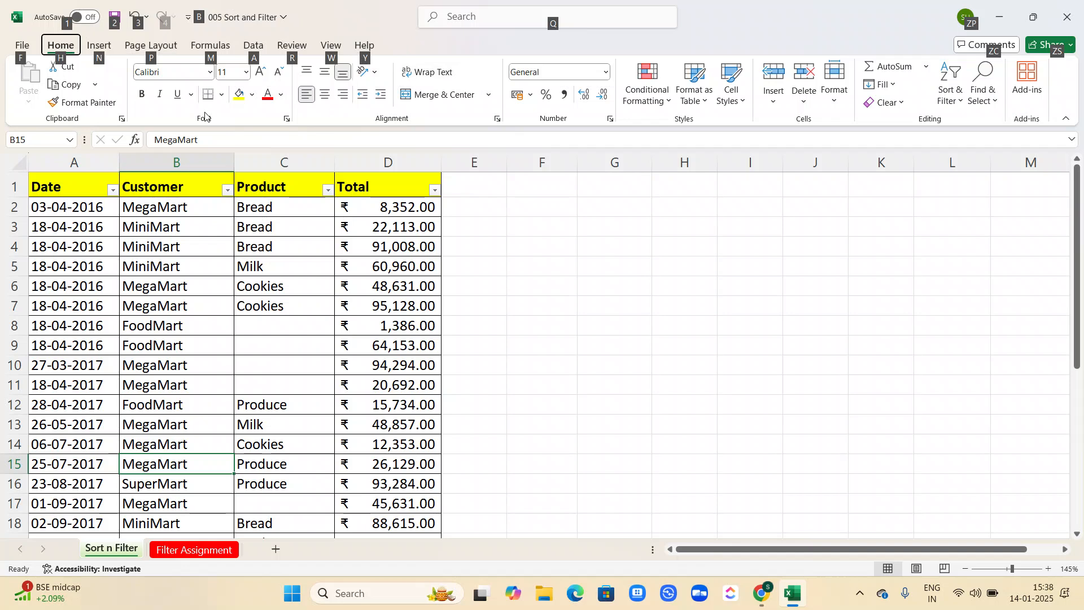
pyautogui.press('a')
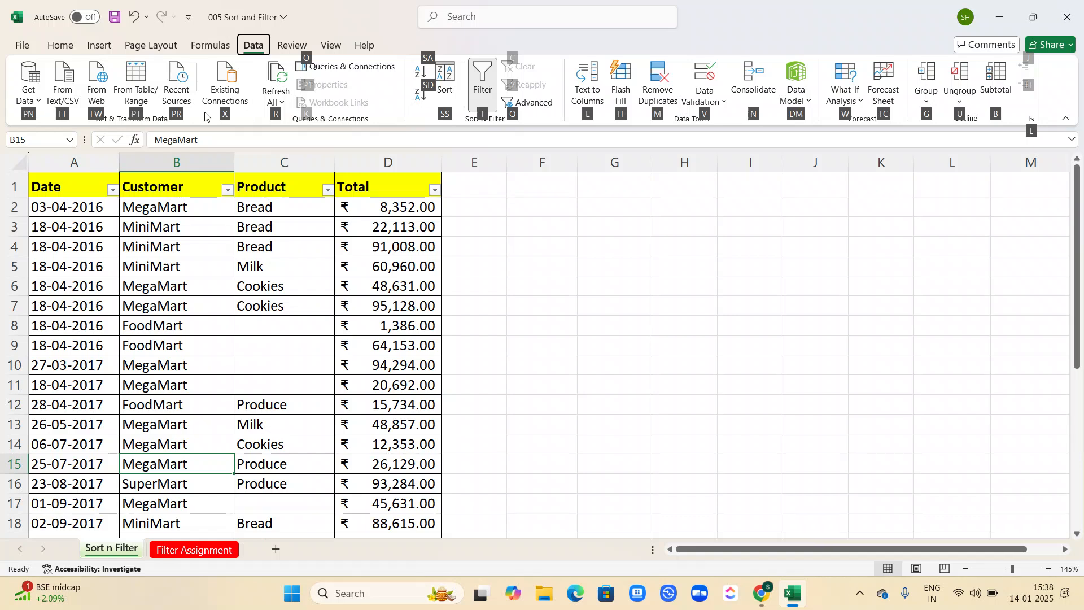
pyautogui.press('t')
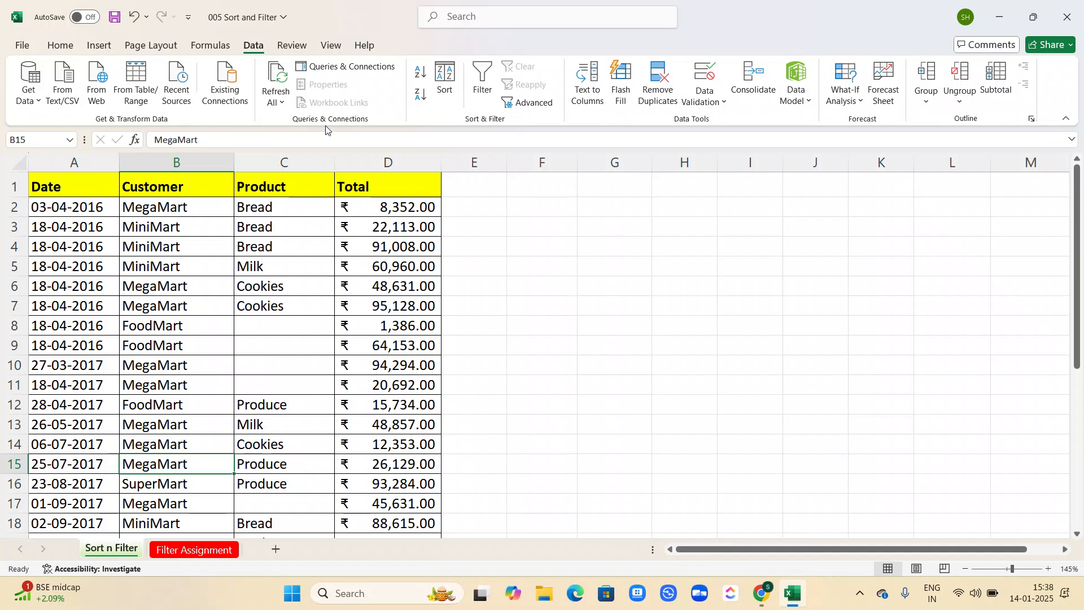
pyautogui.scroll(-1, 229, 324)
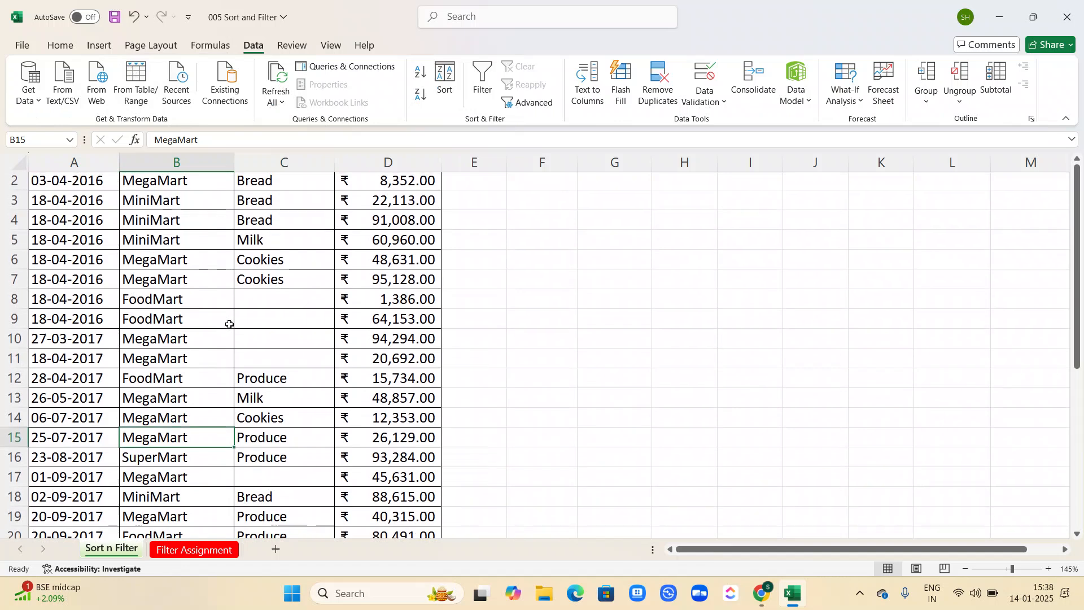